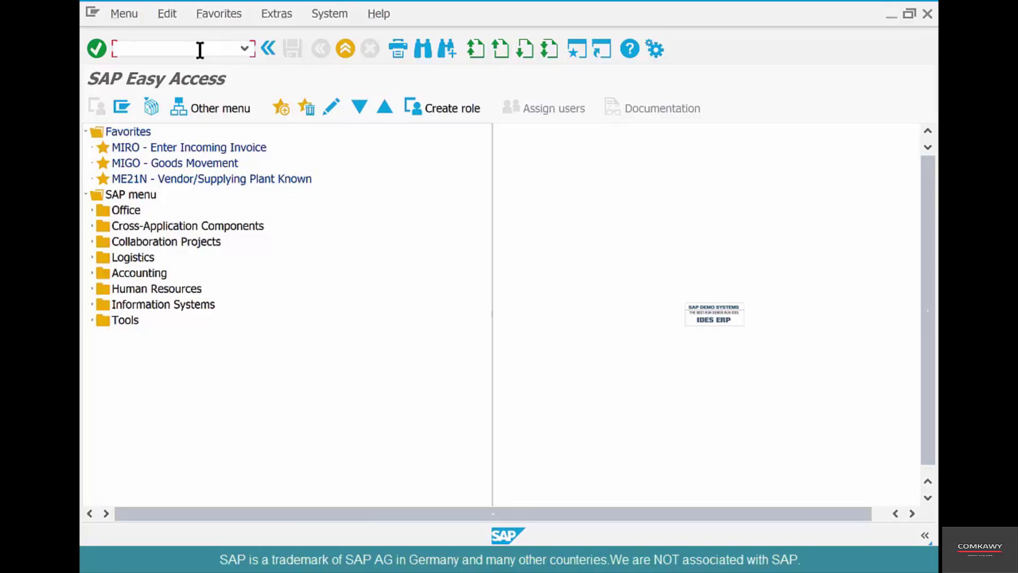
pyautogui.write('md21')
pyautogui.press('Return')
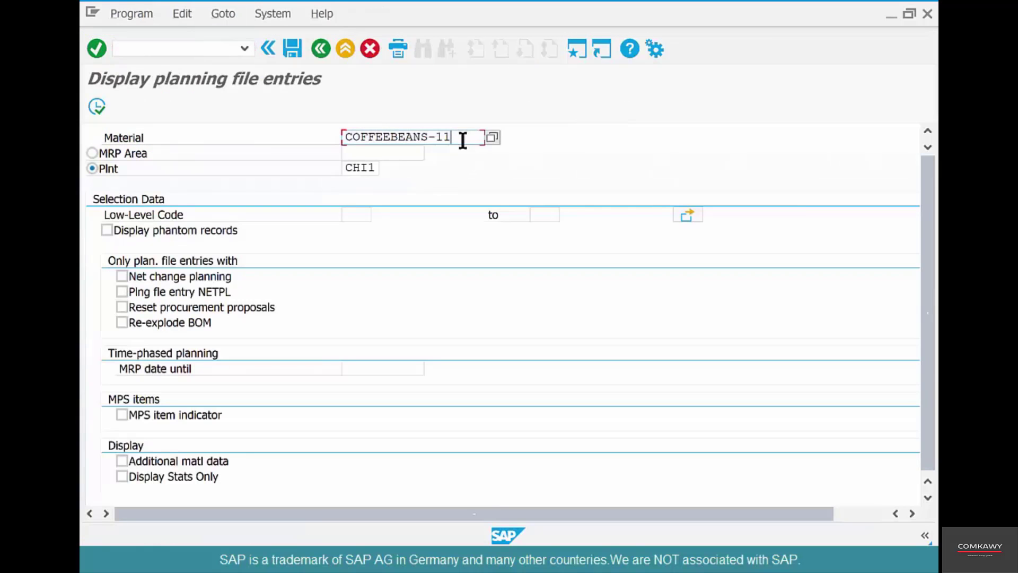
pyautogui.click(96, 106)
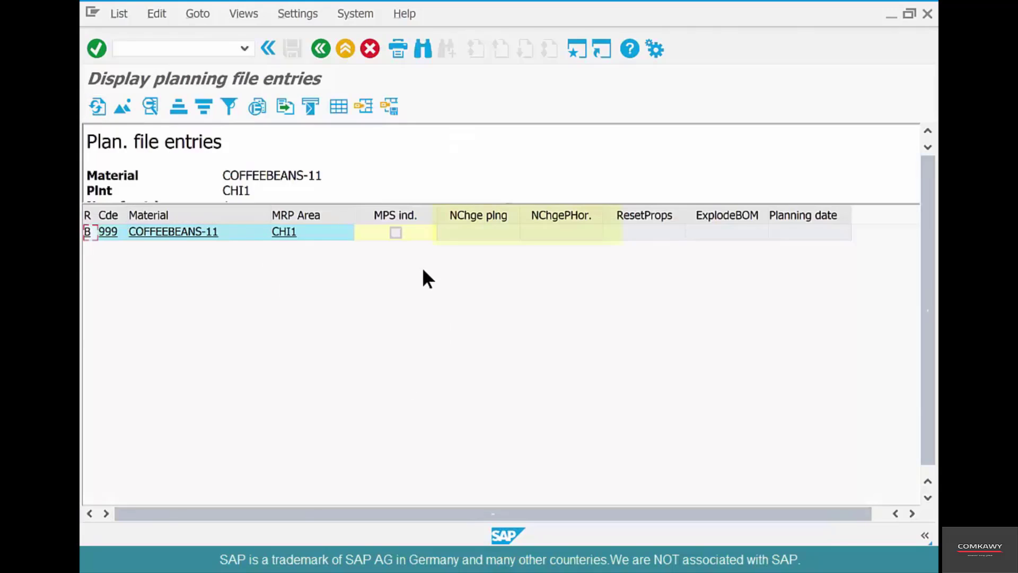
pyautogui.click(467, 216)
pyautogui.click(573, 218)
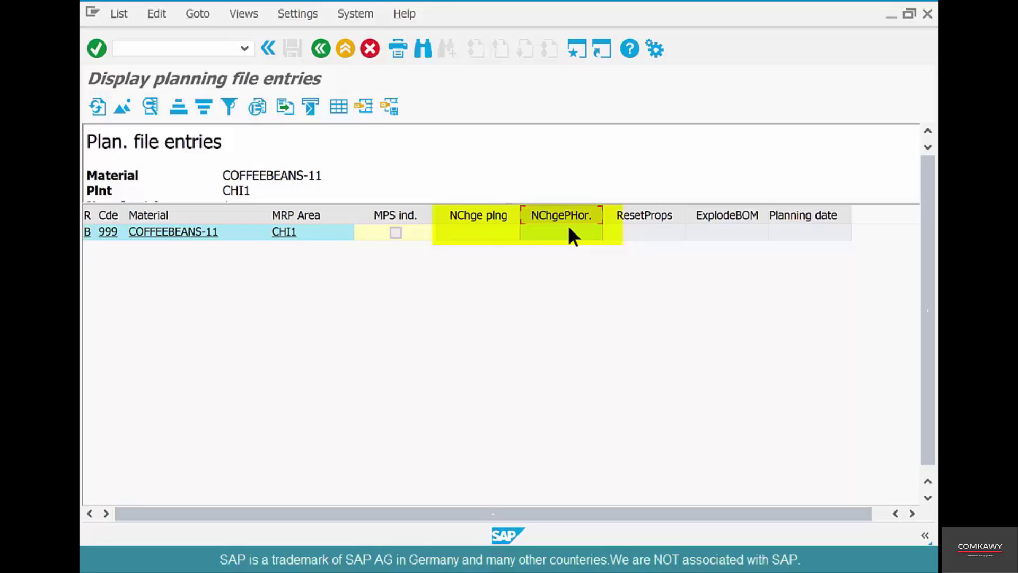
pyautogui.click(512, 236)
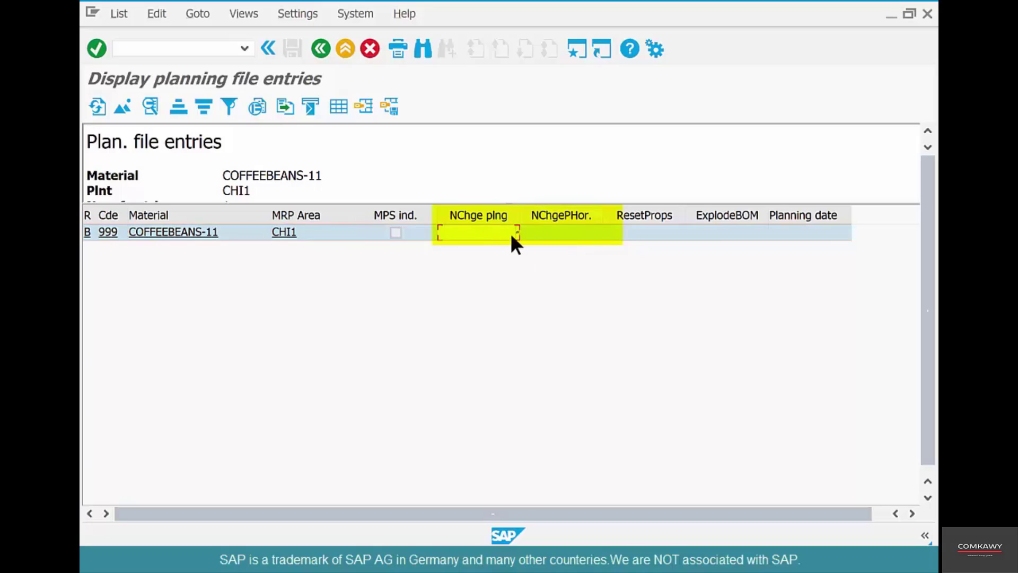
pyautogui.click(539, 235)
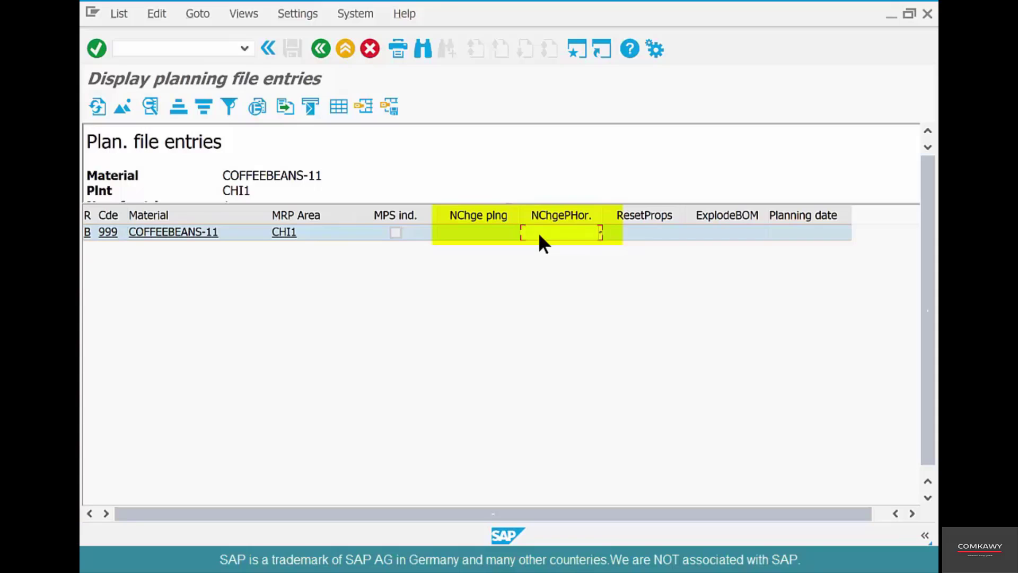
pyautogui.click(321, 50)
# - Display the MD04 stock/requirements list for COFFEEBEANS-11 at plant CHI1
pyautogui.click(321, 50)
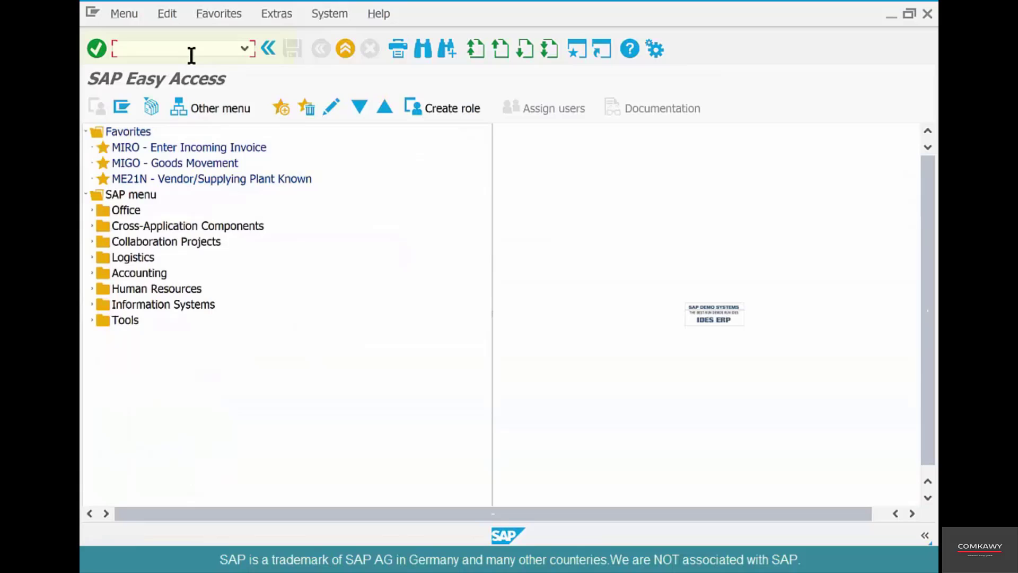
pyautogui.click(191, 54)
pyautogui.write('md04')
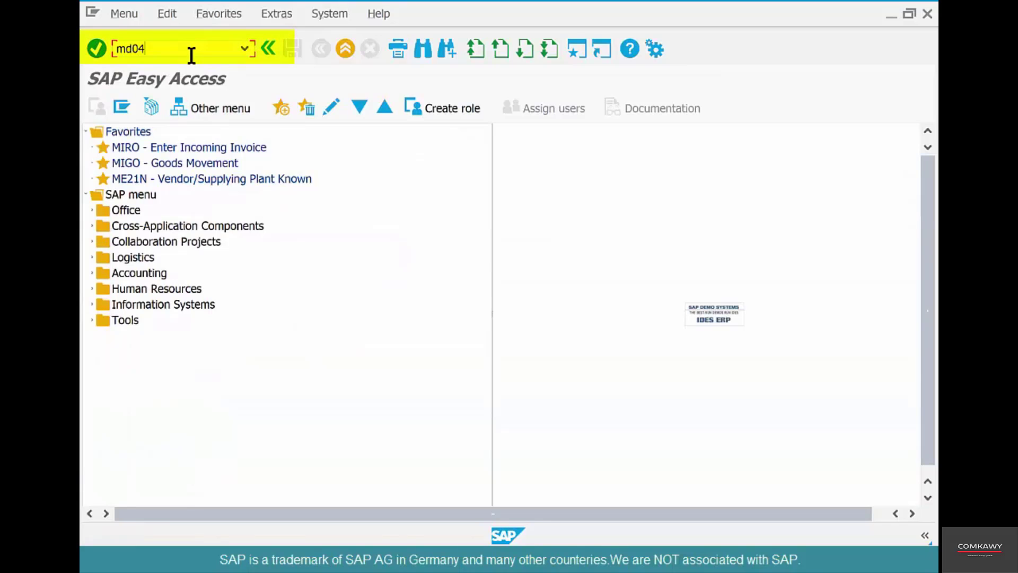
pyautogui.press('Return')
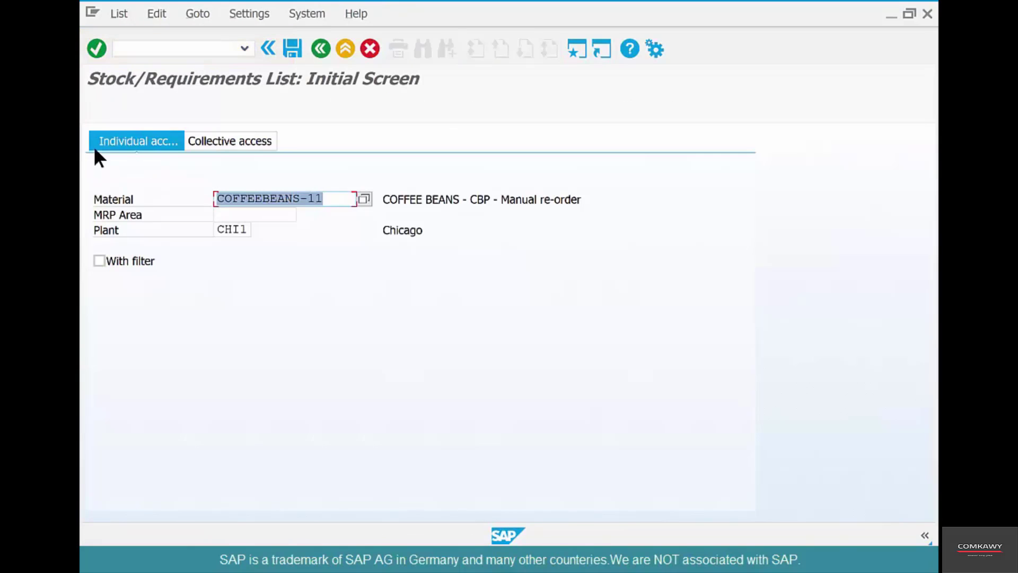
pyautogui.press('Return')
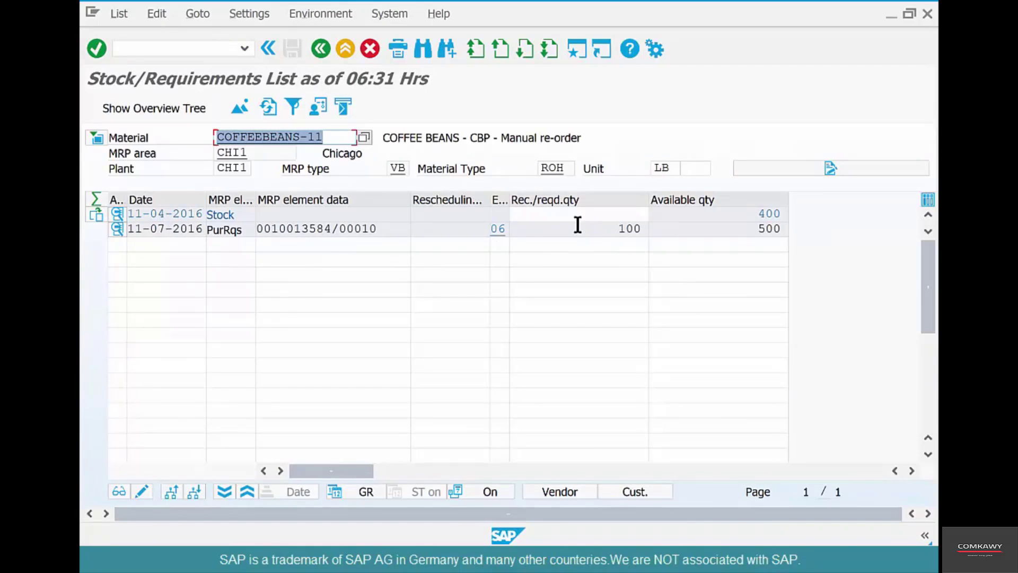
# - Run single-item MRP in MD03 for COFFEEBEANS-11 with processing key NETCH
pyautogui.click(320, 48)
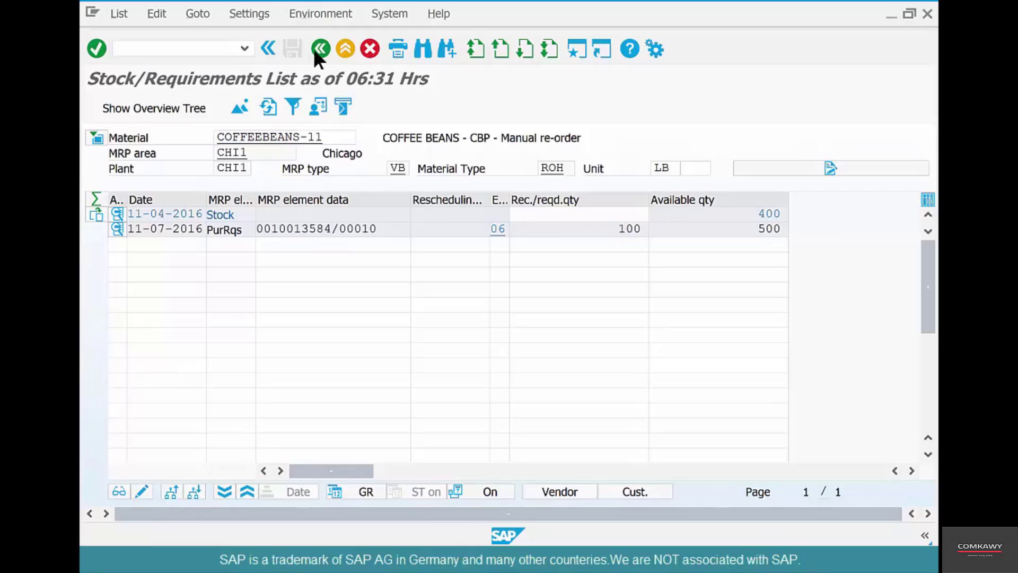
pyautogui.click(320, 49)
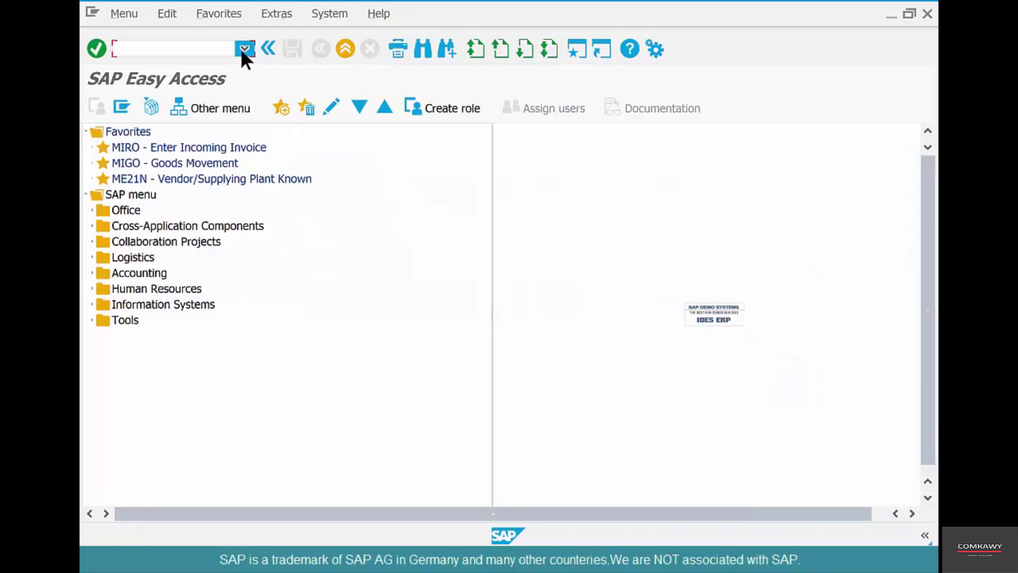
pyautogui.write('md03')
pyautogui.press('Return')
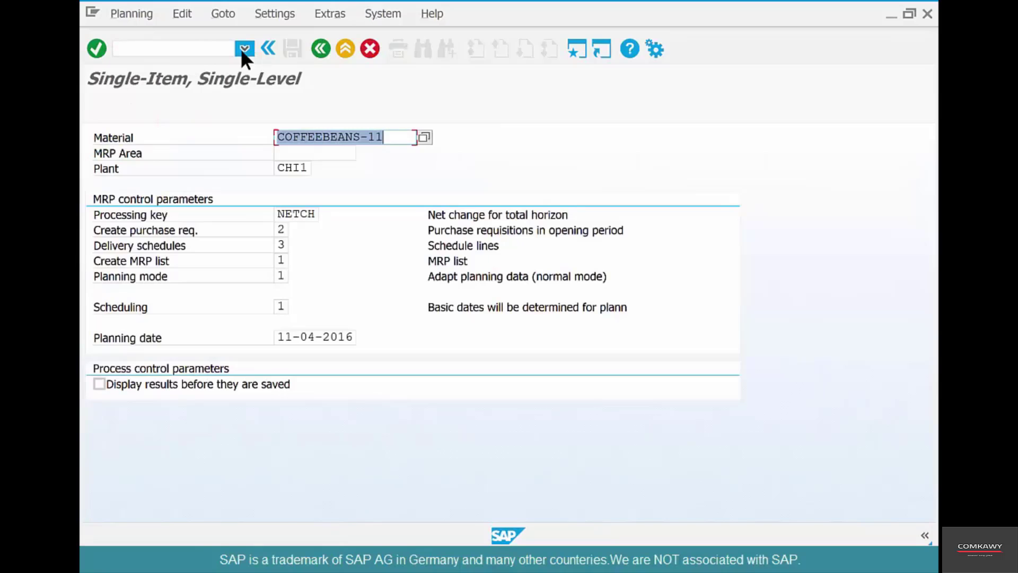
pyautogui.press('Return')
pyautogui.press('Return')
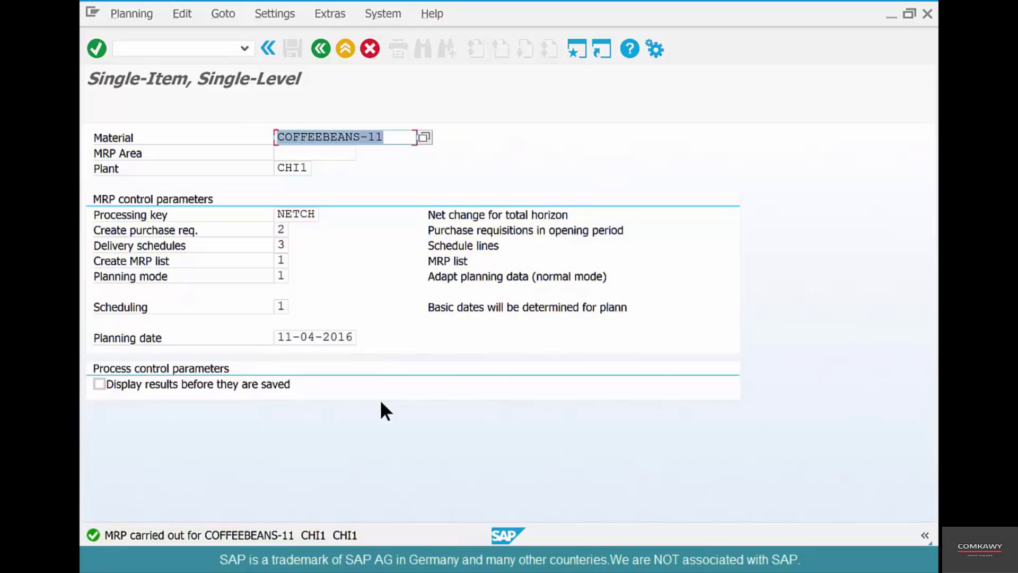
# - Reopen MD04 and highlight the new 100 LB purchase requisition
pyautogui.click(319, 51)
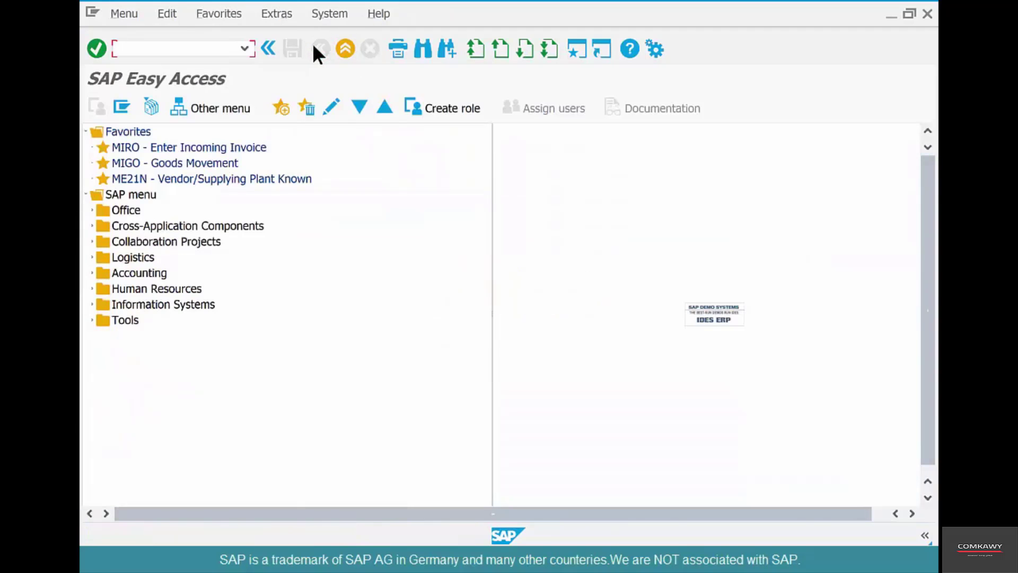
pyautogui.write('md04')
pyautogui.press('Return')
pyautogui.press('Return')
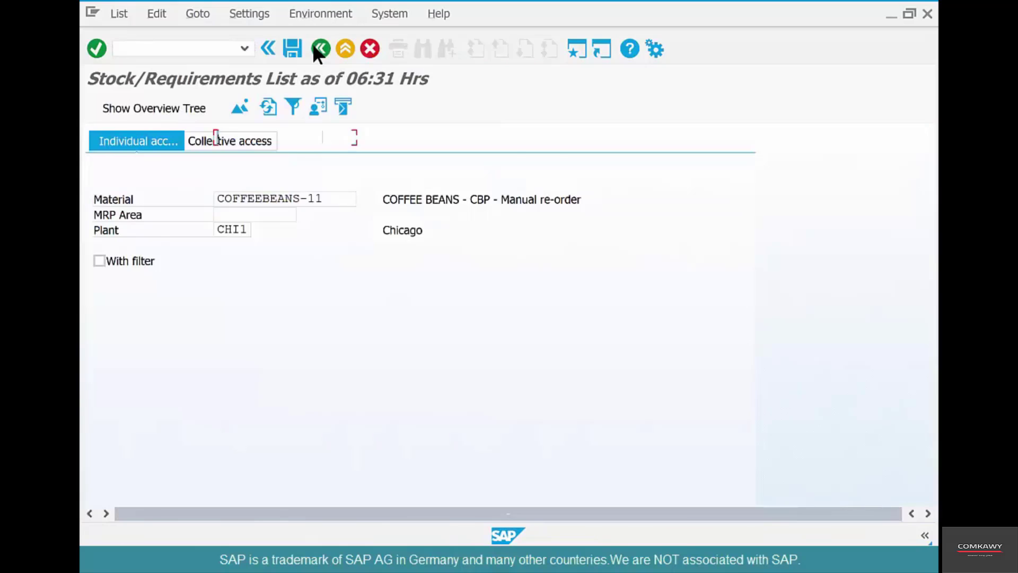
pyautogui.moveTo(607, 228); pyautogui.dragTo(672, 227)
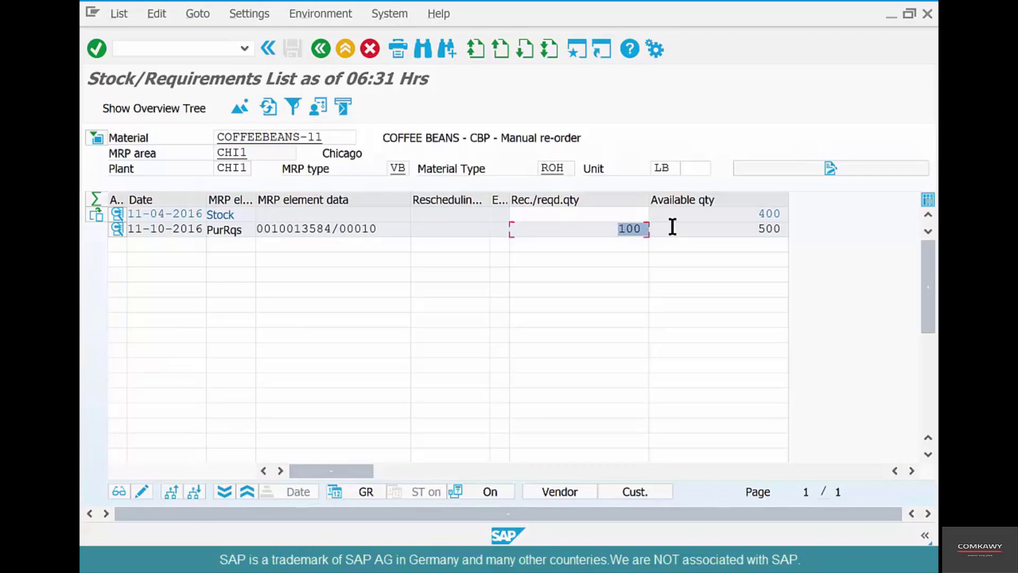
# - Start a Goods Issue movement in MIGO
pyautogui.click(320, 49)
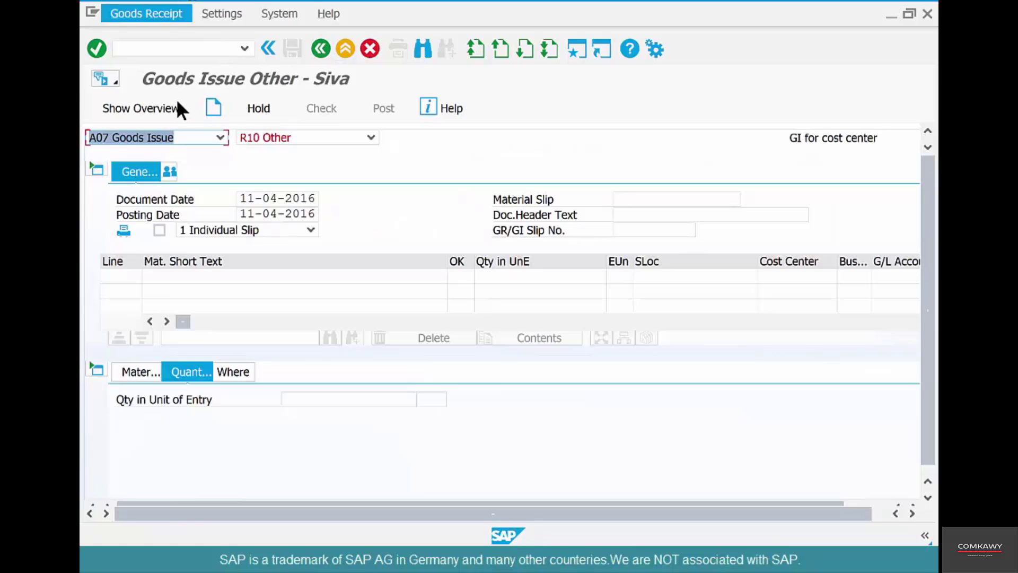
pyautogui.click(198, 139)
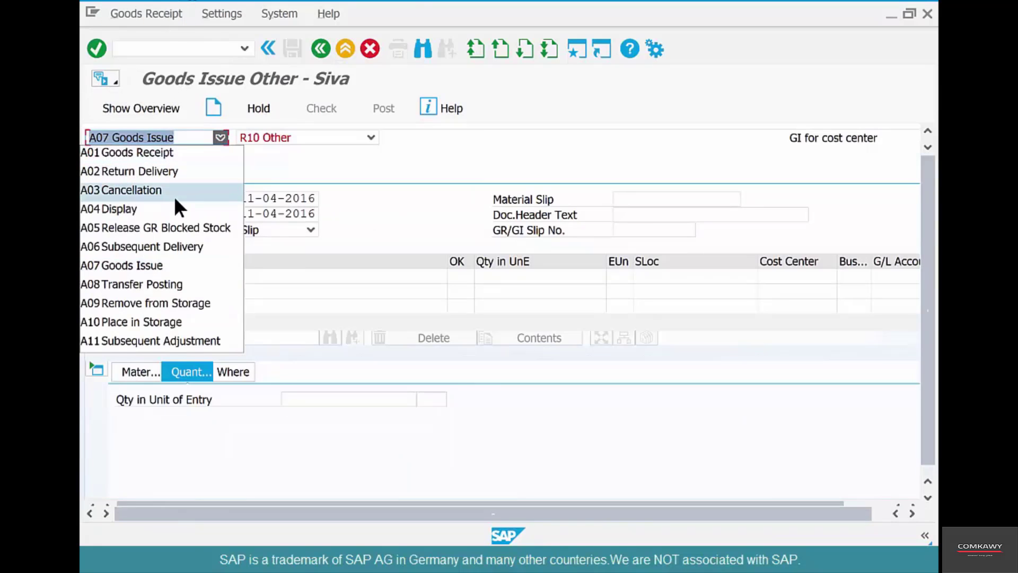
pyautogui.click(183, 266)
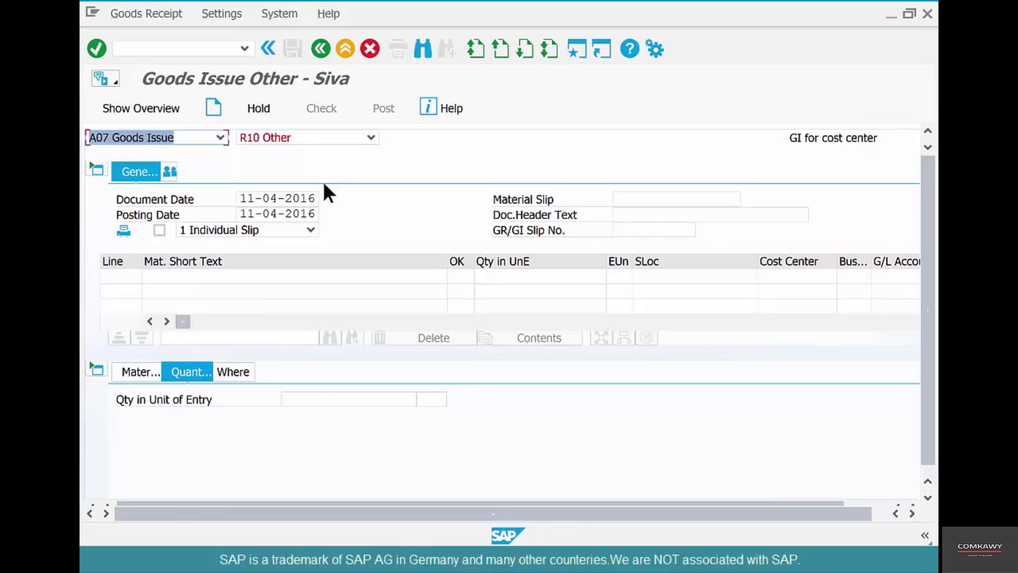
pyautogui.click(125, 368)
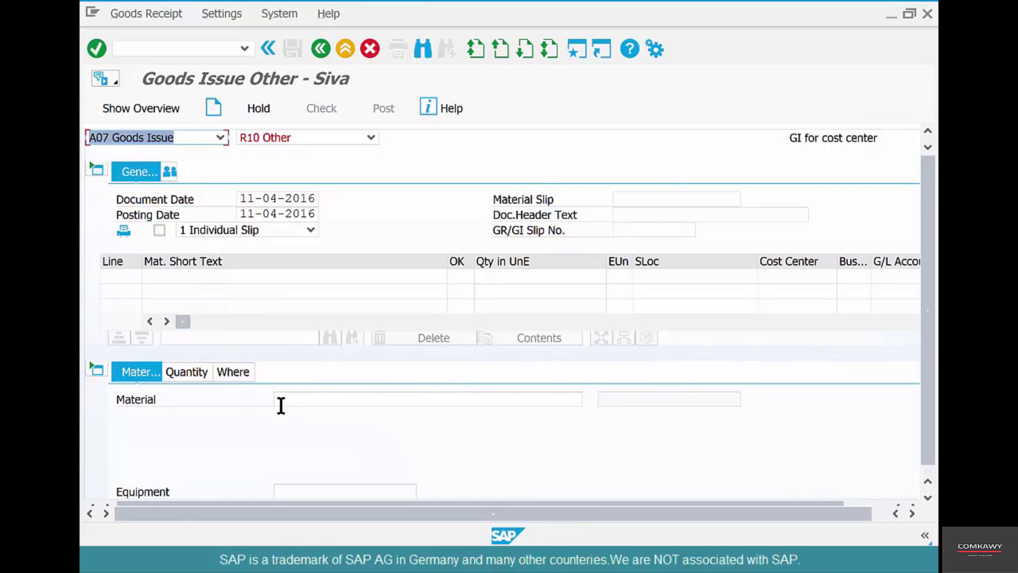
# - Add material COFFEEBEANS-11 with quantity 300 as item line 1
pyautogui.click(282, 403)
pyautogui.write('c')
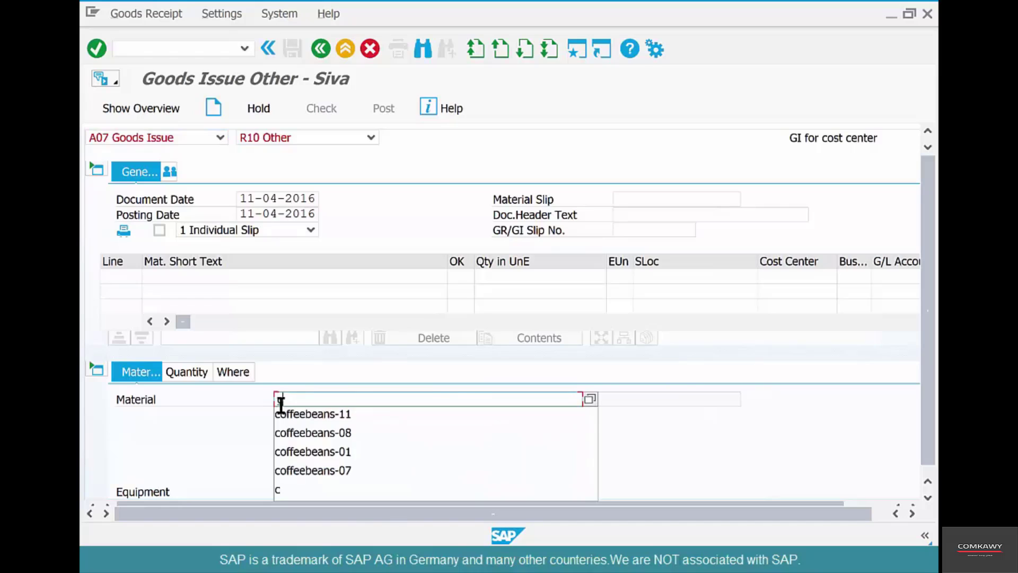
pyautogui.click(282, 413)
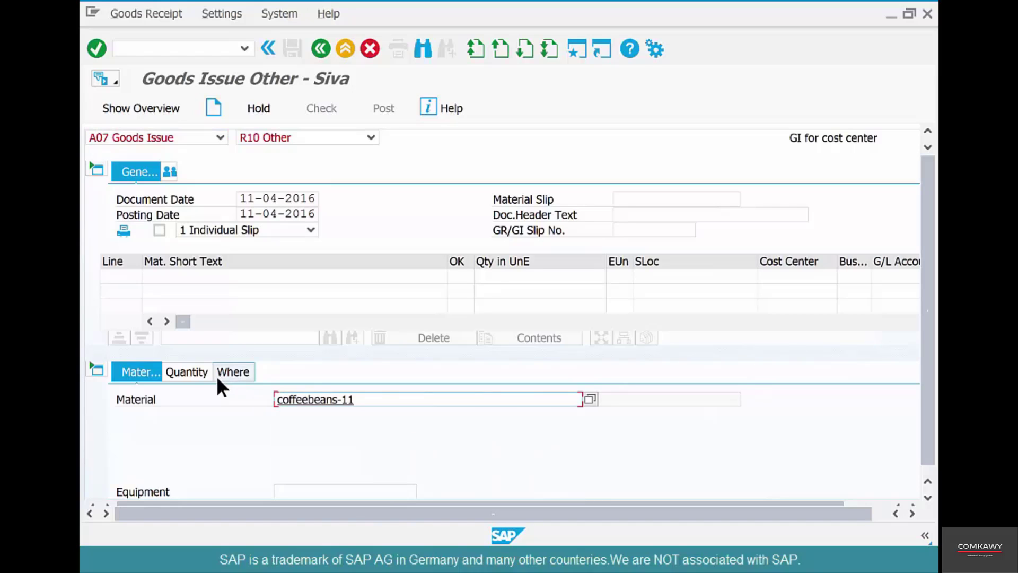
pyautogui.click(190, 374)
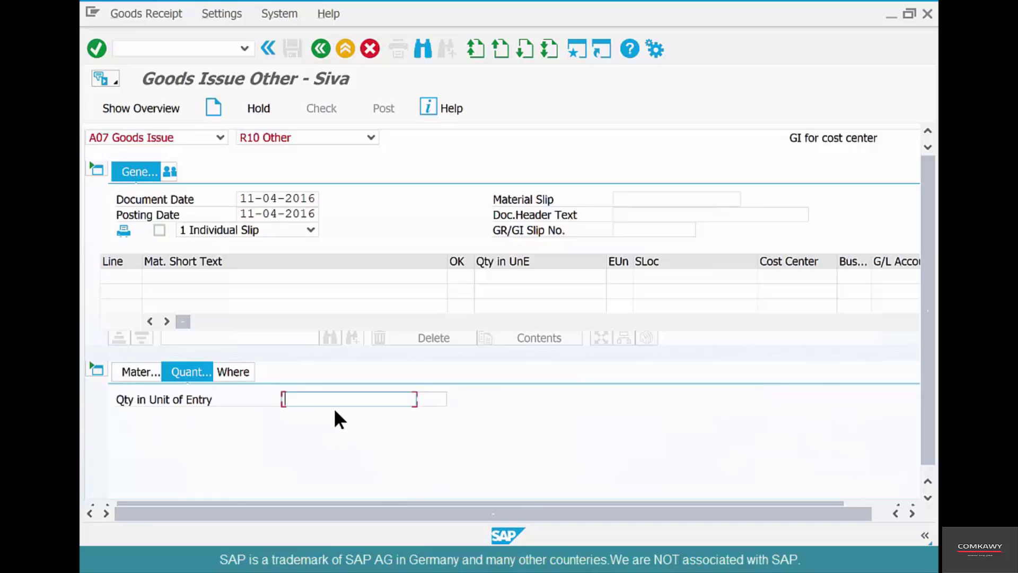
pyautogui.write('300')
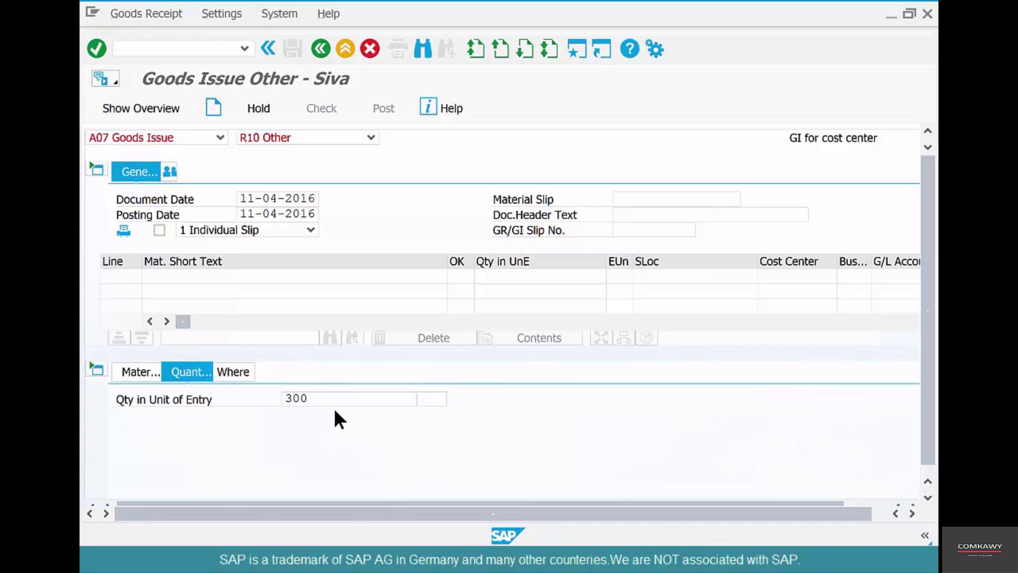
pyautogui.press('Return')
# - Issue from plant CHI1, storage location Coffee Beans
pyautogui.click(231, 371)
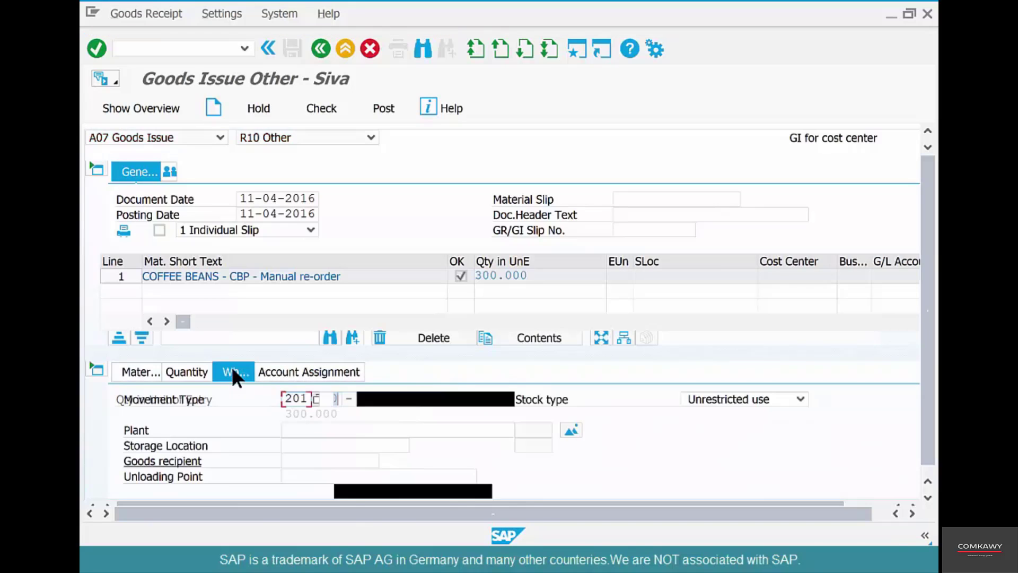
pyautogui.click(313, 428)
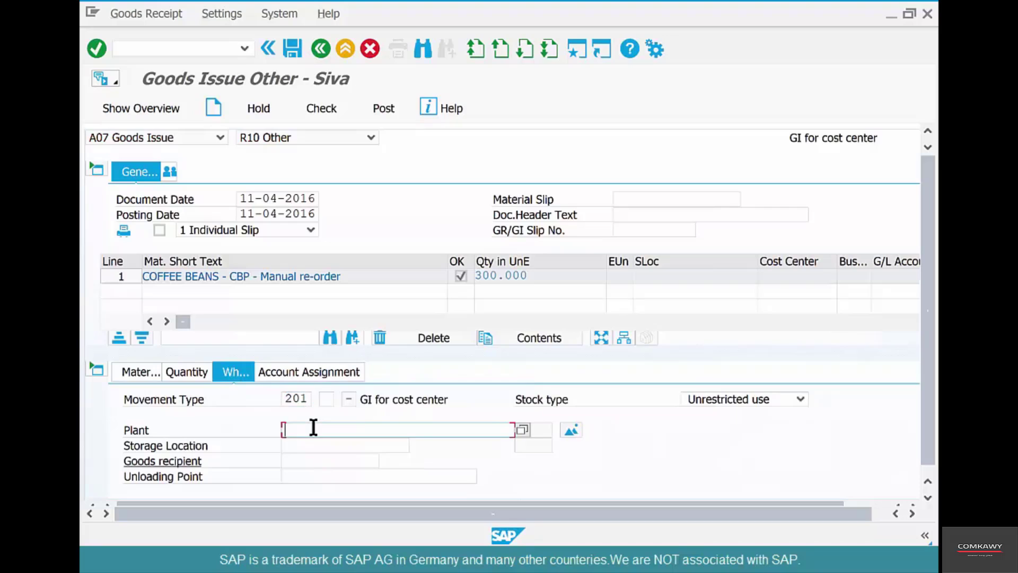
pyautogui.write('c')
pyautogui.press('Return')
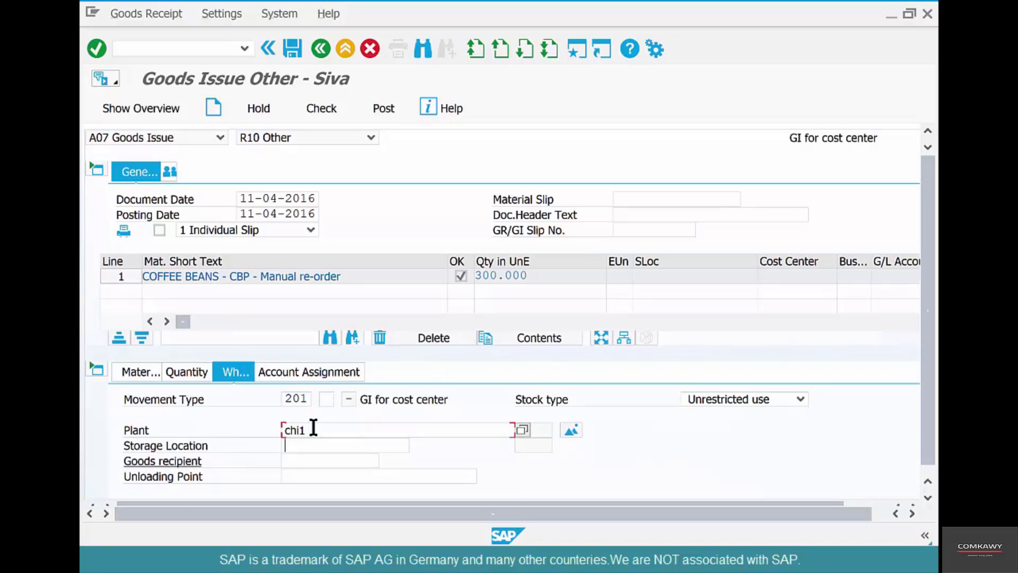
pyautogui.press('Tab')
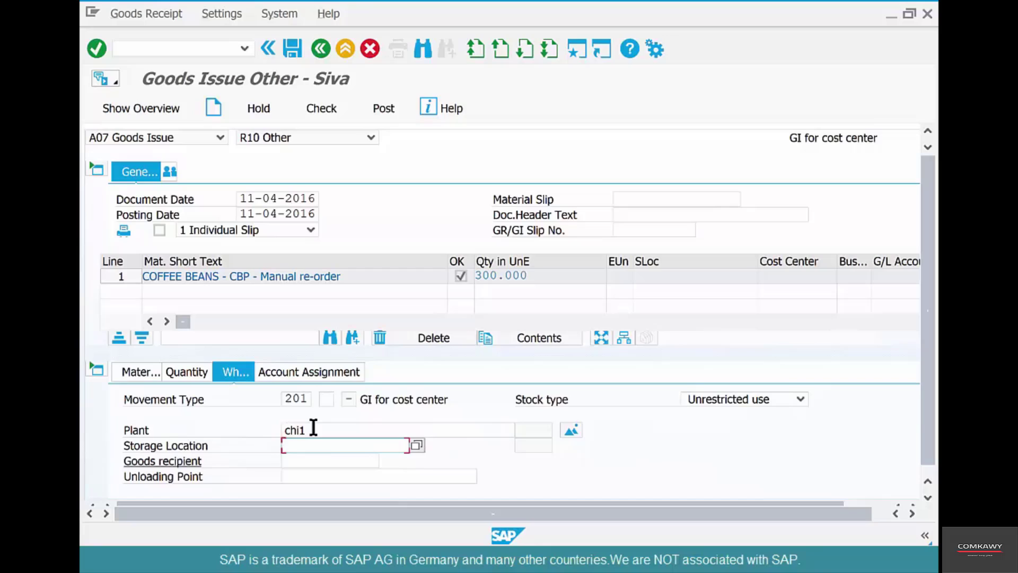
pyautogui.write('coff')
pyautogui.press('Return')
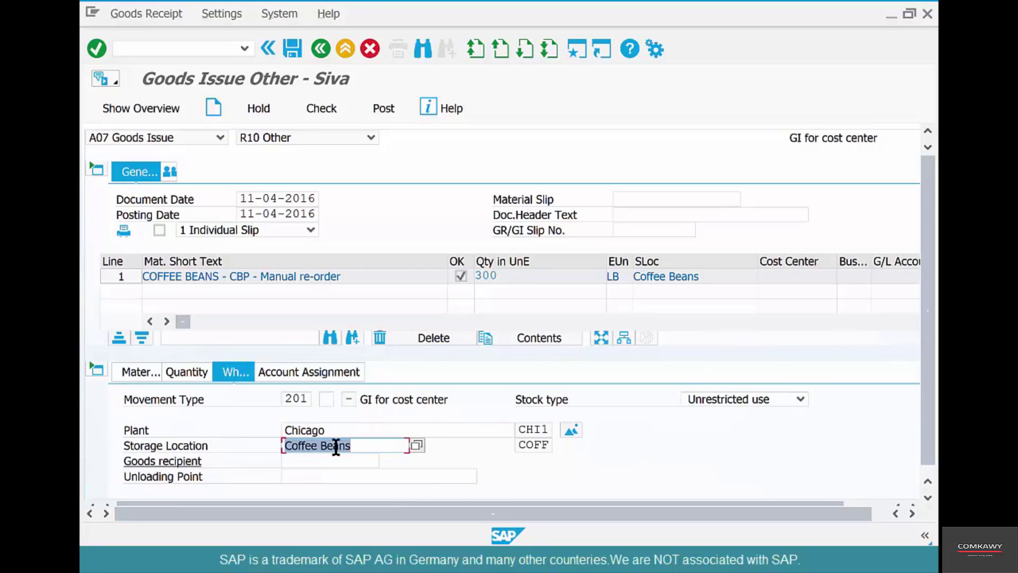
pyautogui.click(329, 371)
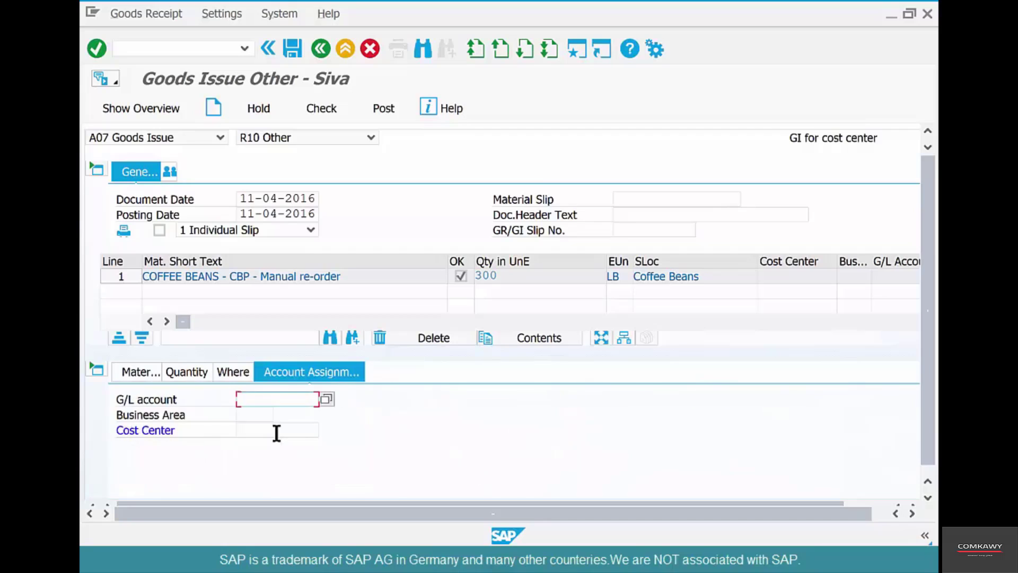
pyautogui.click(276, 431)
pyautogui.write('a')
pyautogui.press('Down')
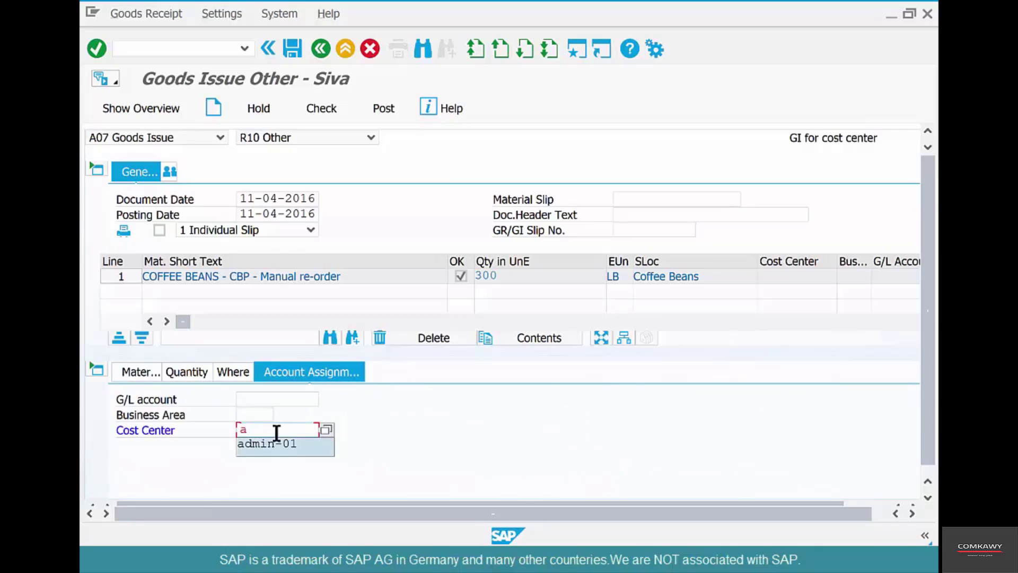
pyautogui.press('Return')
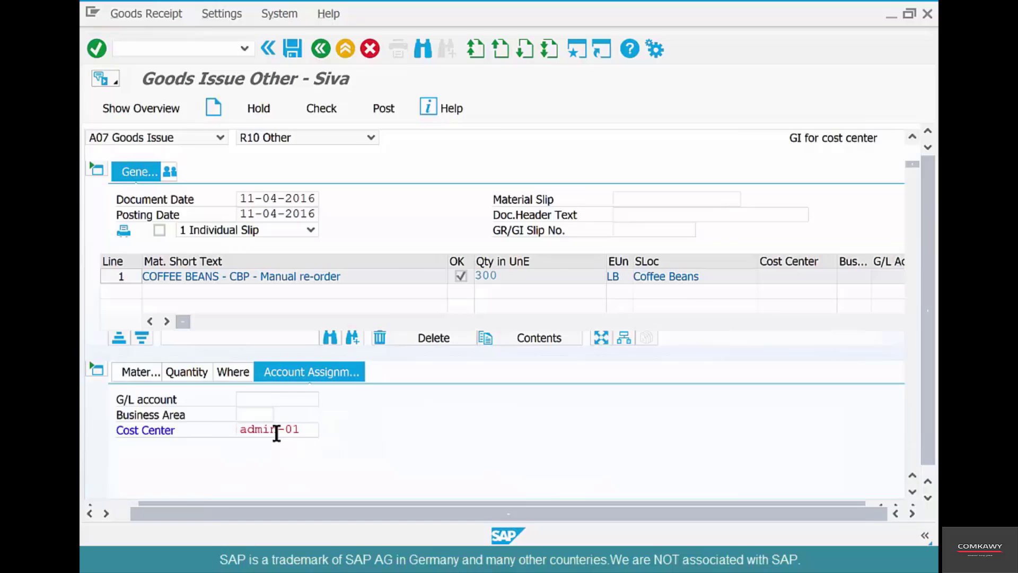
pyautogui.press('Return')
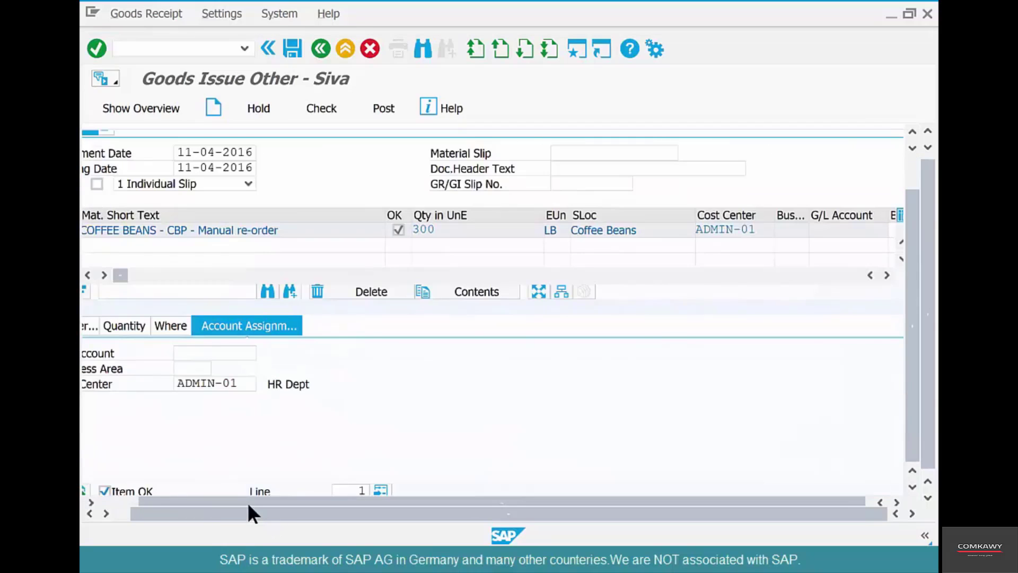
pyautogui.click(294, 45)
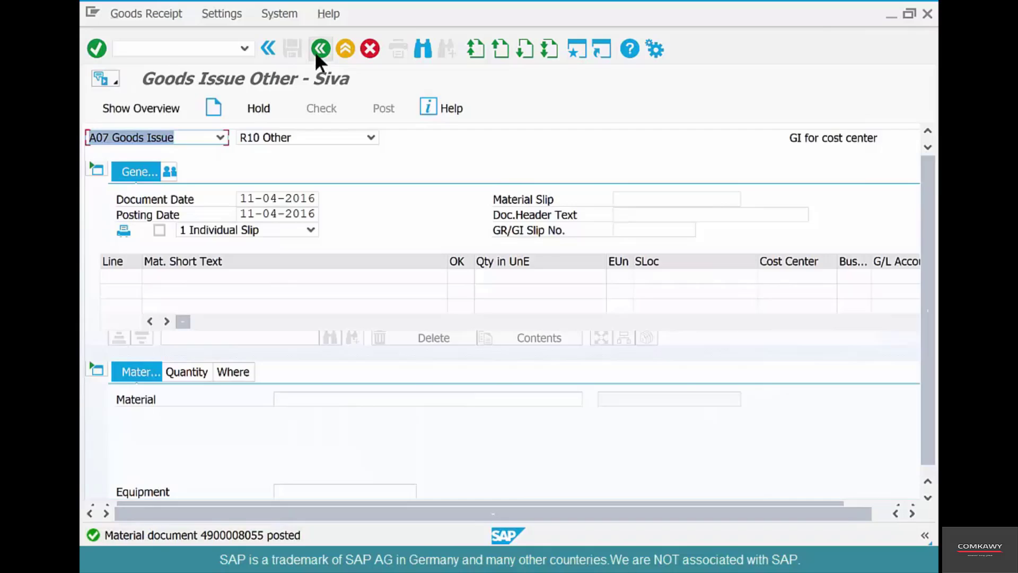
# - In MD21, verify COFFEEBEANS-11/CHI1 has NChge plng and NChgePHor flags set, then go back
pyautogui.click(320, 49)
pyautogui.write('md')
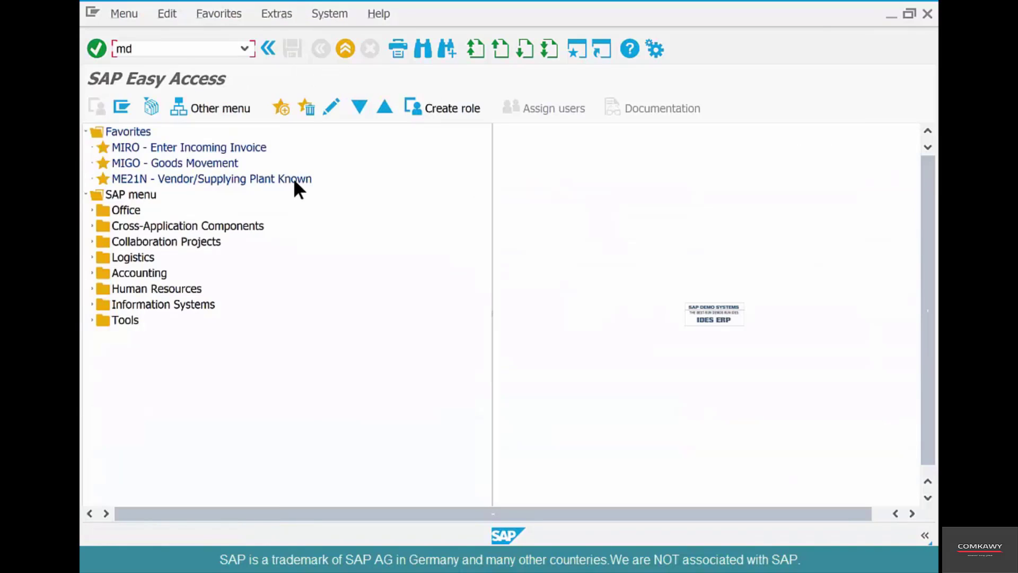
pyautogui.write('21')
pyautogui.press('Return')
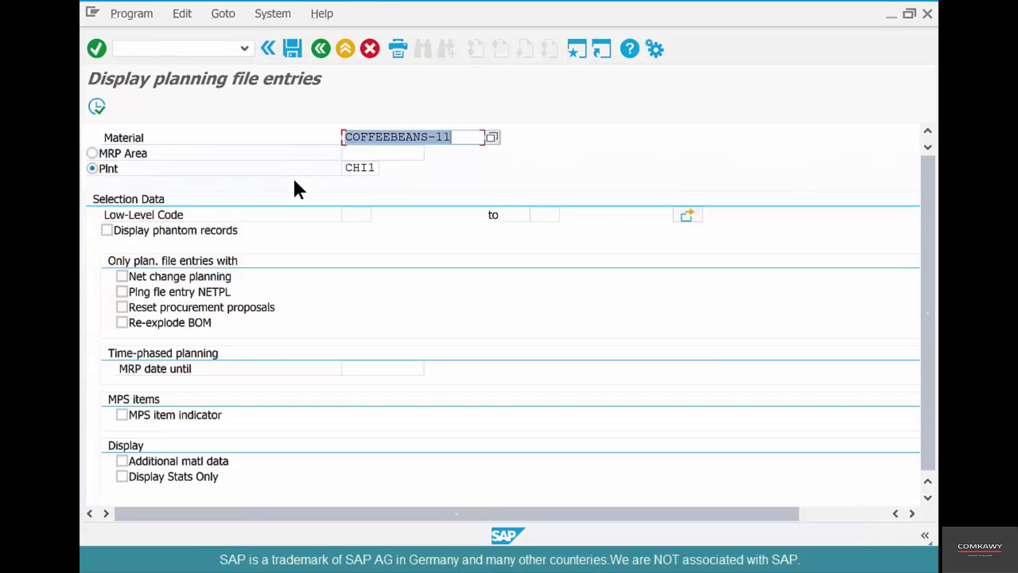
pyautogui.click(97, 107)
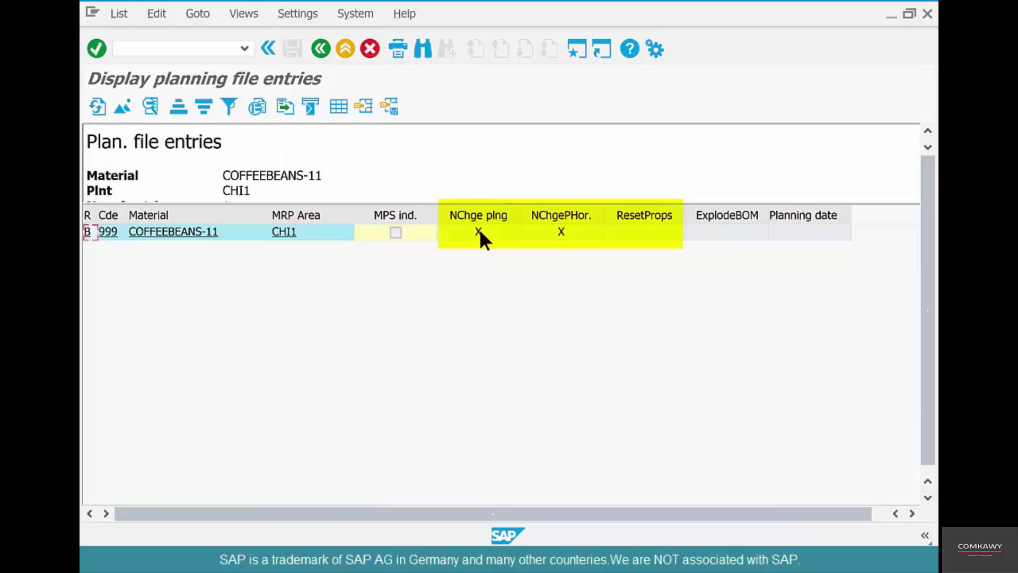
pyautogui.click(479, 230)
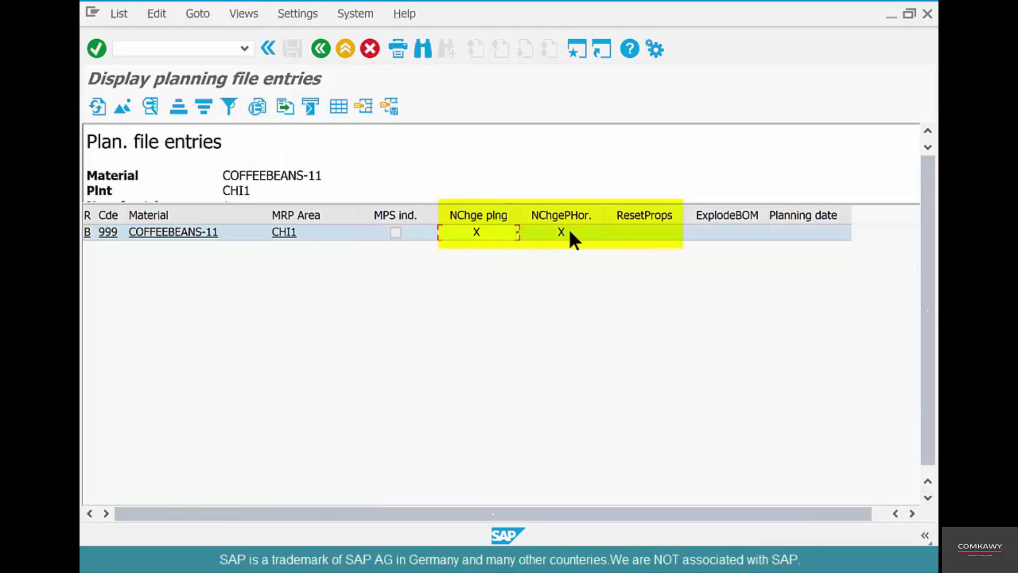
pyautogui.click(572, 228)
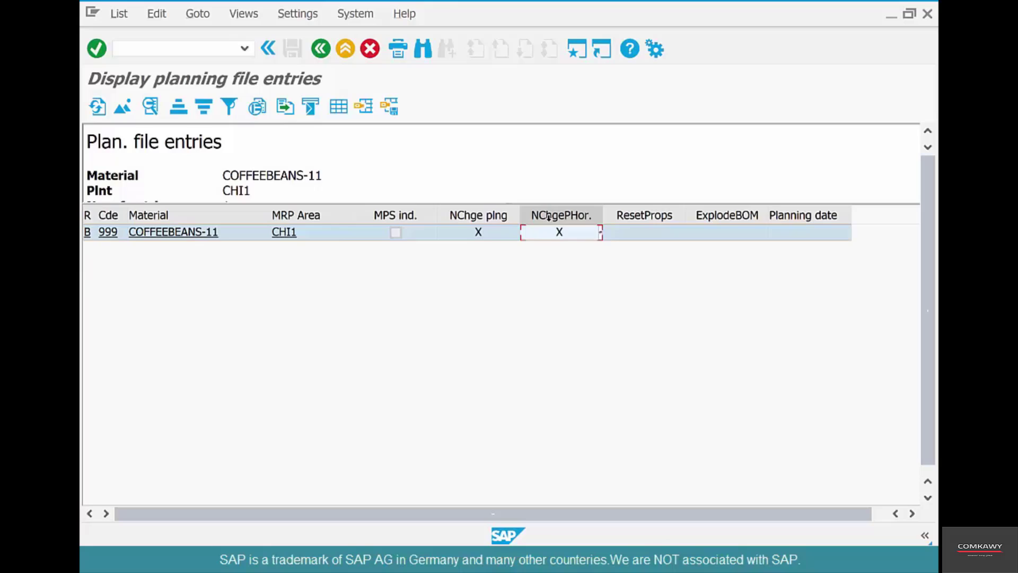
pyautogui.press('F3')
pyautogui.press('F3')
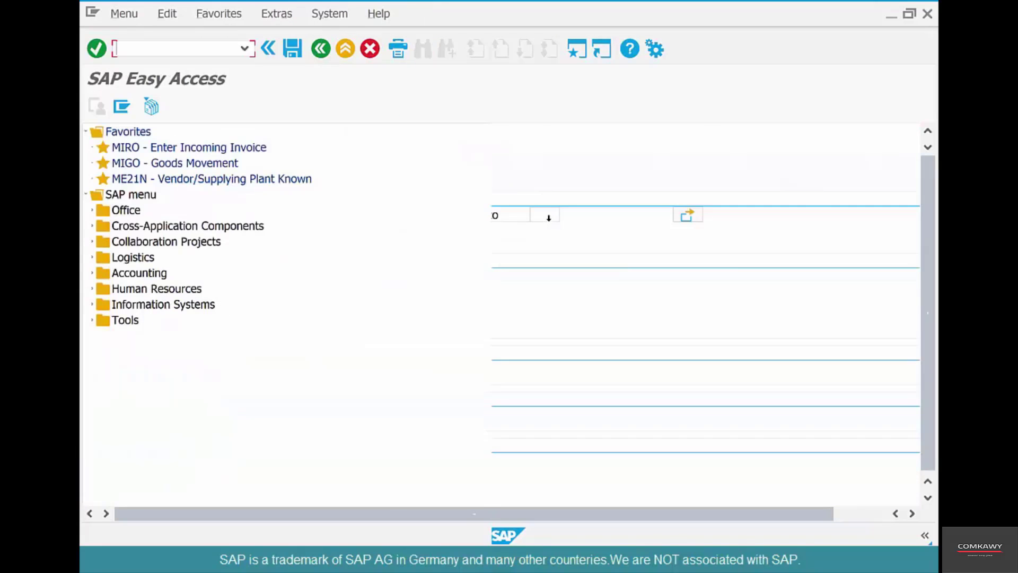
# - Execute MD03 NETCH planning for COFFEEBEANS-11 at CHI1 past the warning, then go back
pyautogui.write('md03')
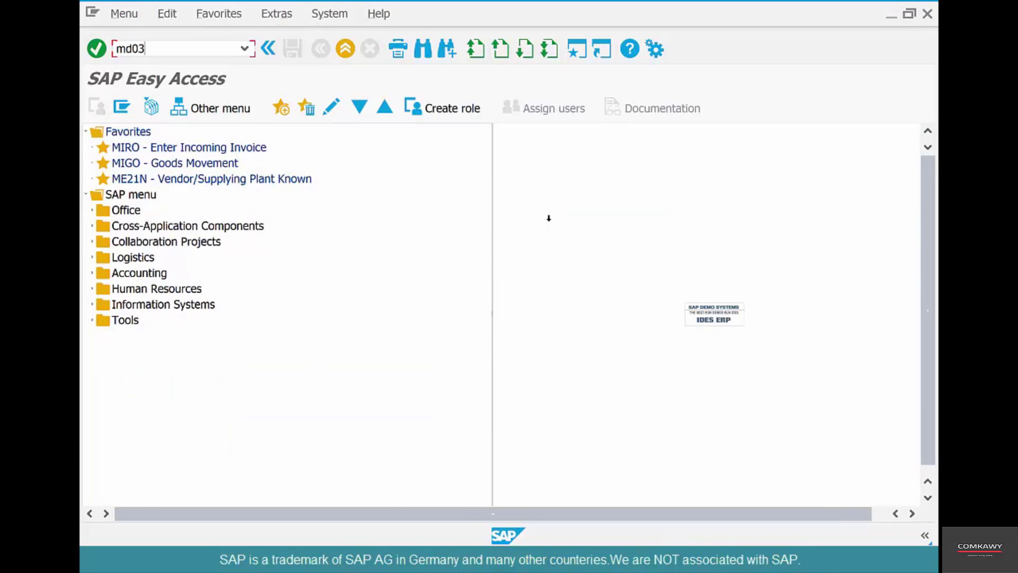
pyautogui.press('Return')
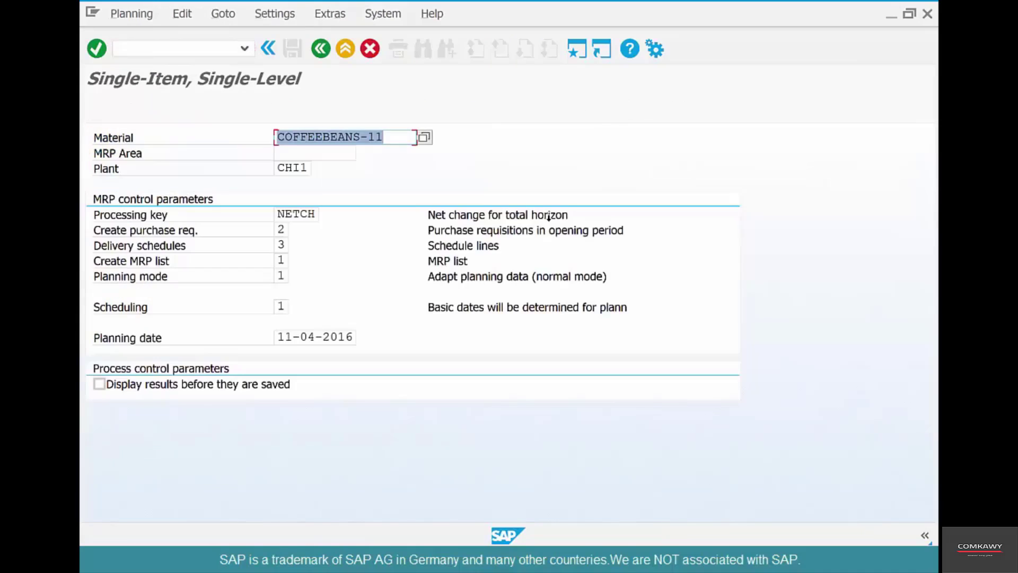
pyautogui.press('Return')
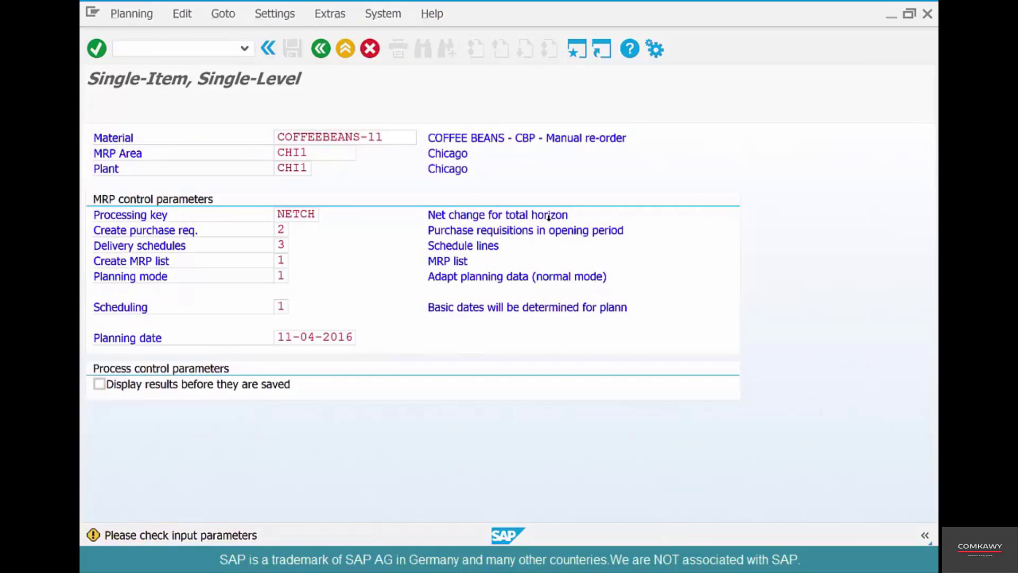
pyautogui.press('Return')
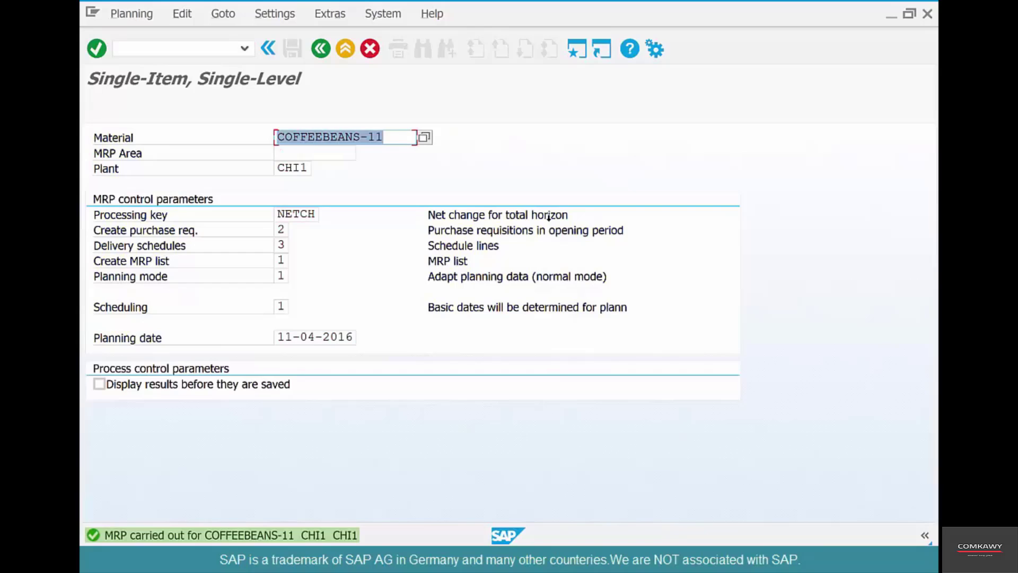
pyautogui.click(321, 46)
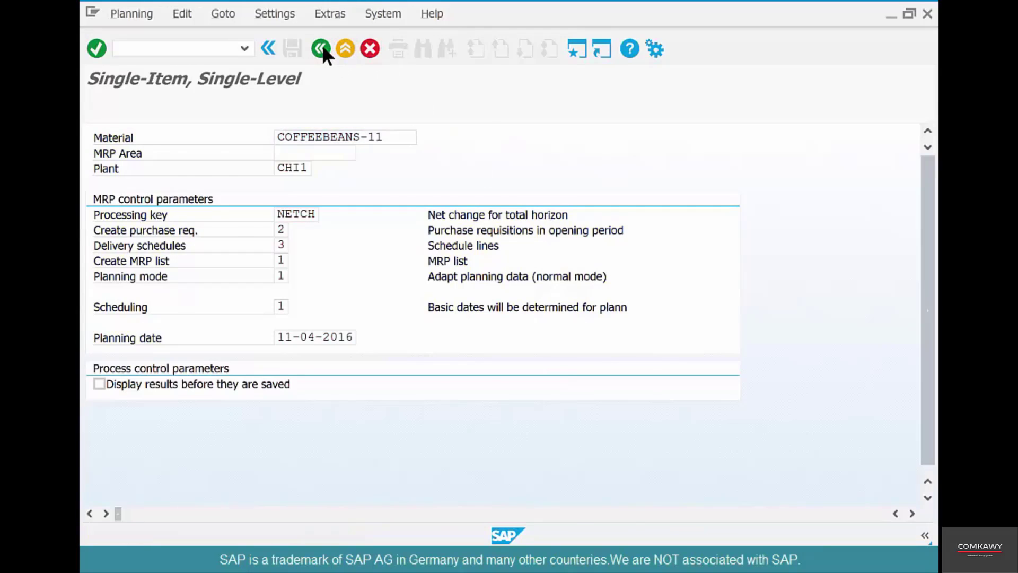
# - Open MD04 for COFFEEBEANS-11/CHI1 and highlight the purchase requisition number and its 400 LB quantity
pyautogui.write('md')
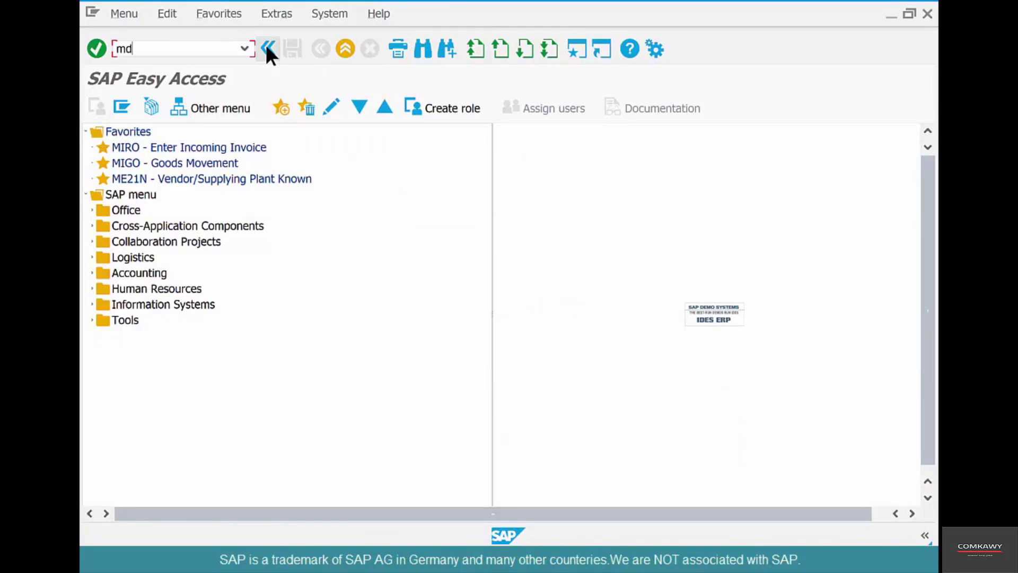
pyautogui.write('04')
pyautogui.press('Return')
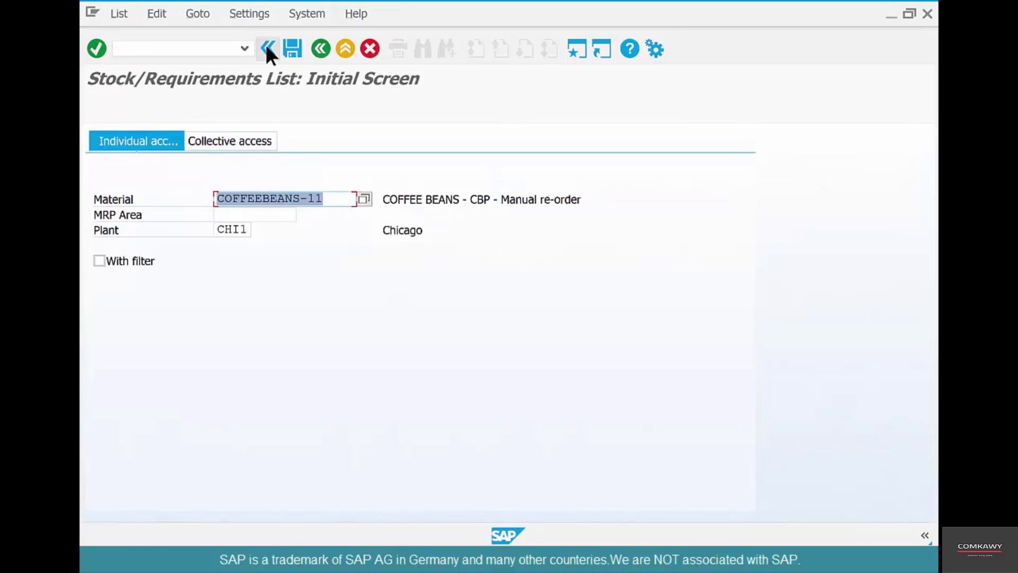
pyautogui.press('Return')
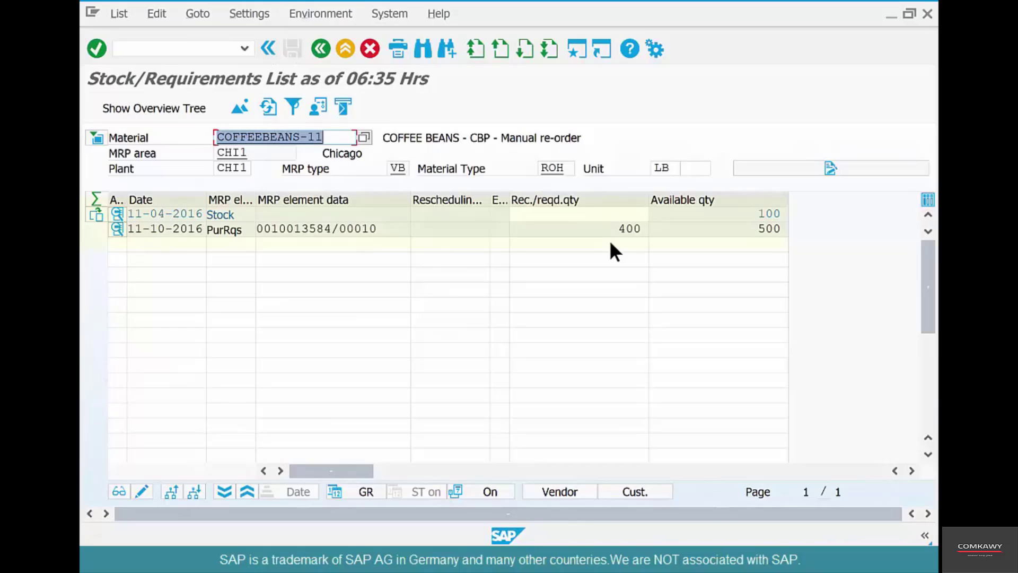
pyautogui.moveTo(600, 229); pyautogui.dragTo(647, 228)
pyautogui.moveTo(335, 232); pyautogui.dragTo(273, 235)
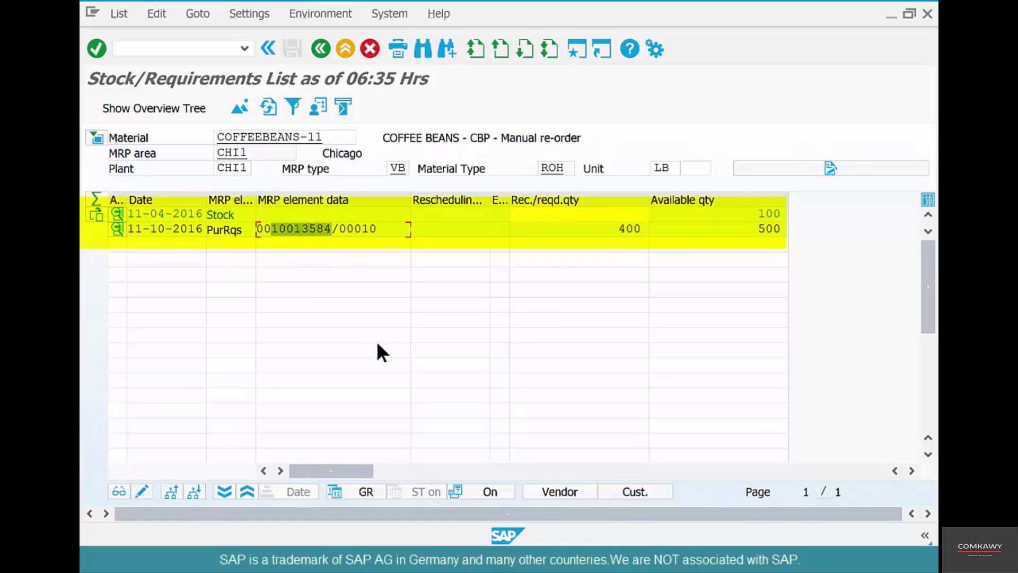
pyautogui.moveTo(621, 227); pyautogui.dragTo(663, 229)
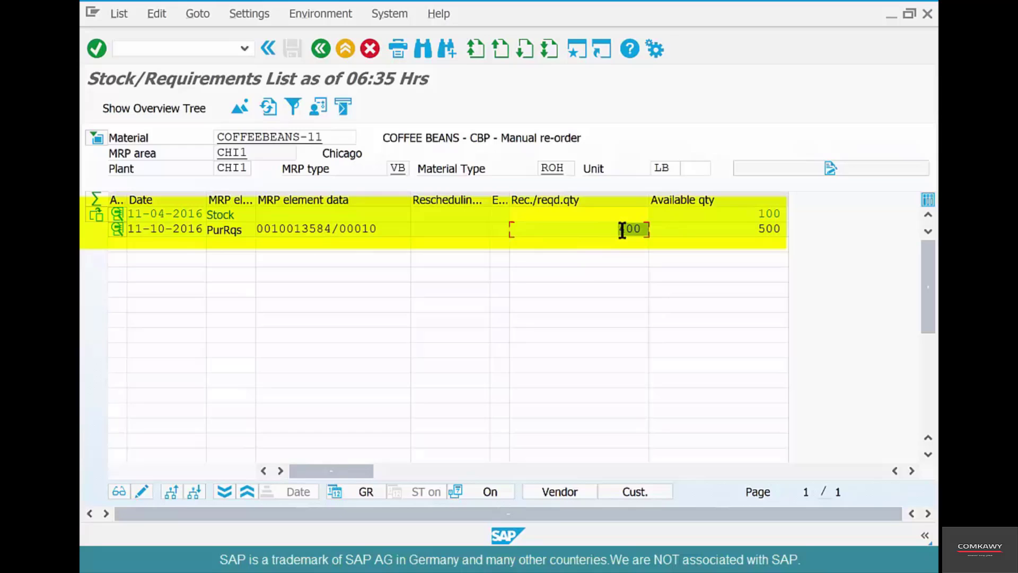
# - Start a new MIGO goods issue for 55 of COFFEEBEANS-11 as line 1
pyautogui.click(577, 50)
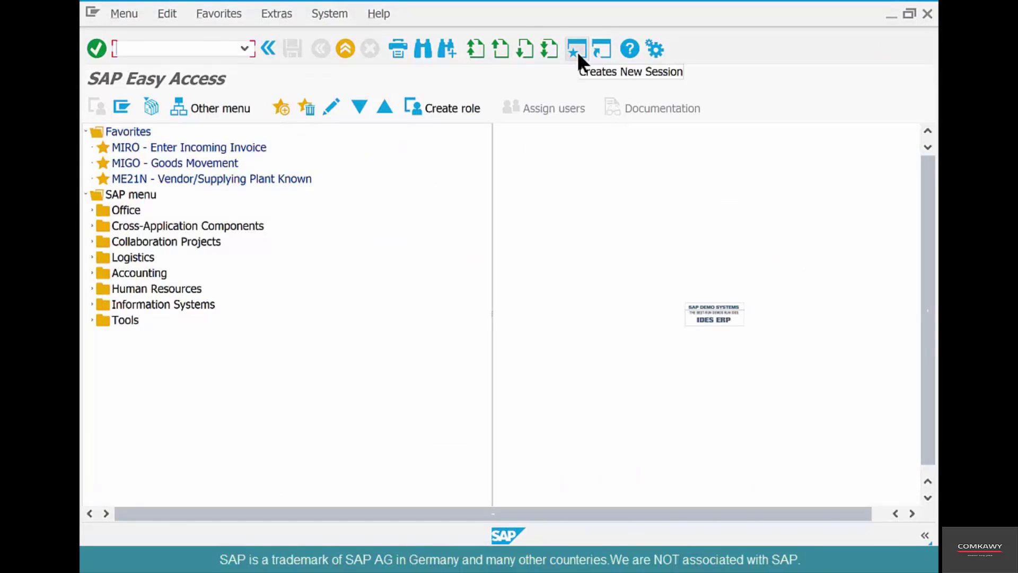
pyautogui.write('migo')
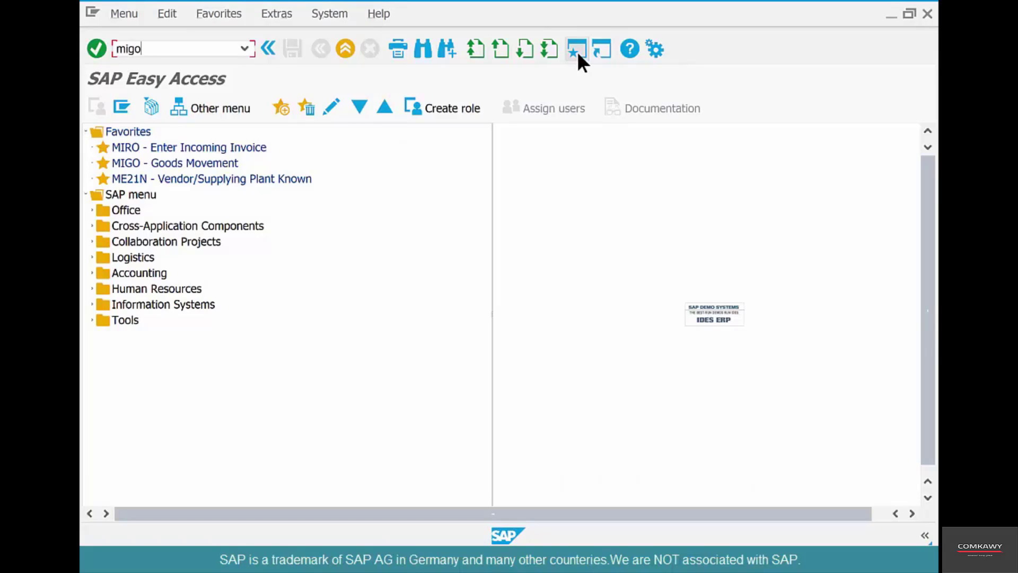
pyautogui.press('Return')
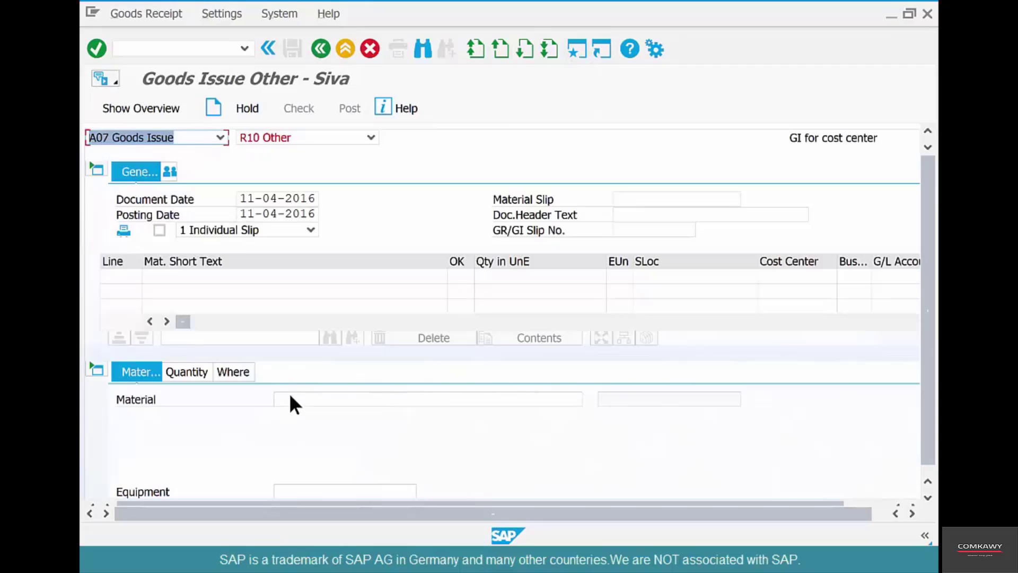
pyautogui.click(290, 398)
pyautogui.write('c')
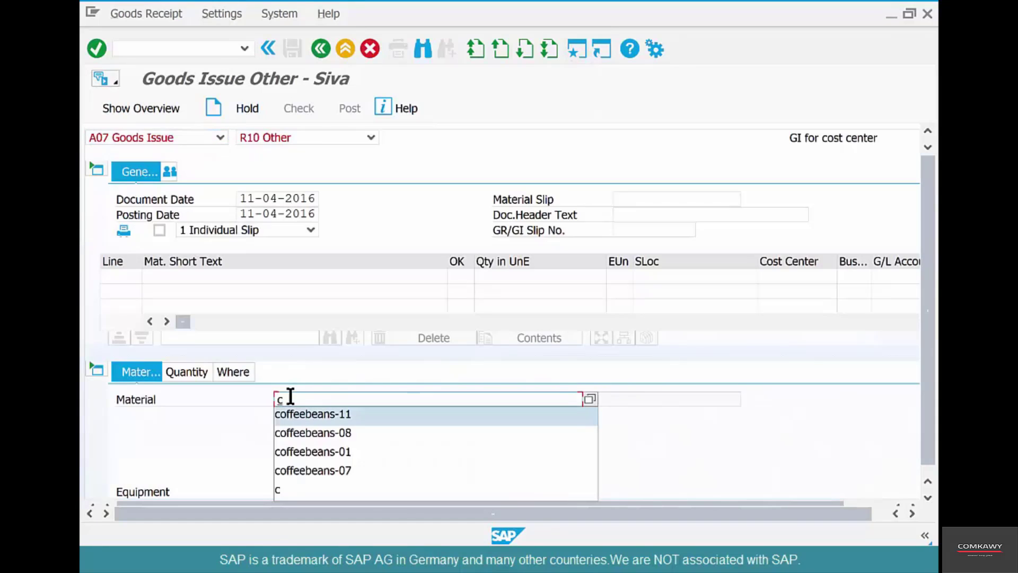
pyautogui.press('Return')
pyautogui.press('Return')
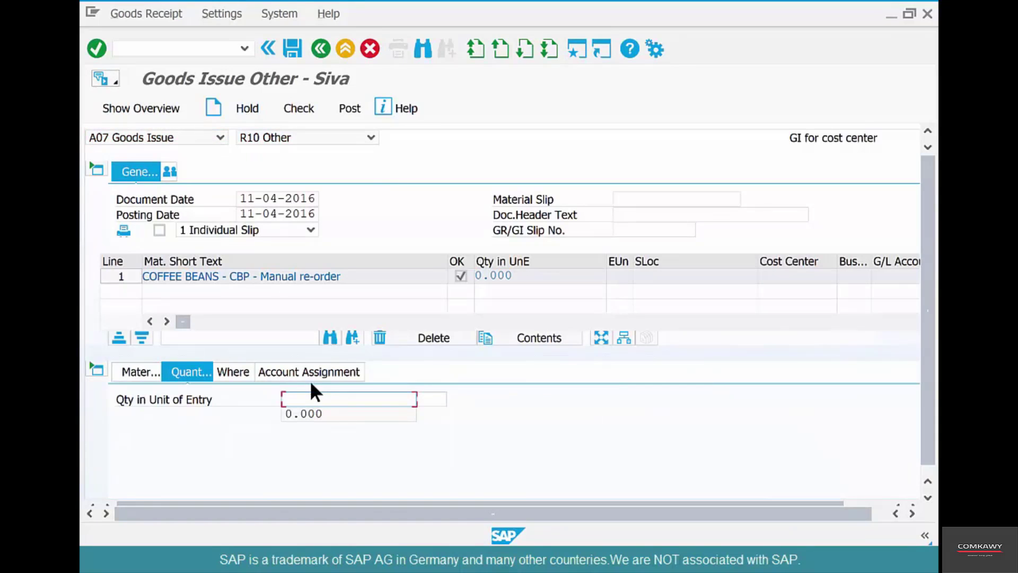
pyautogui.write('55')
pyautogui.press('Return')
# - Set plant CHI1 and storage location Coffee Beans on the item
pyautogui.click(231, 370)
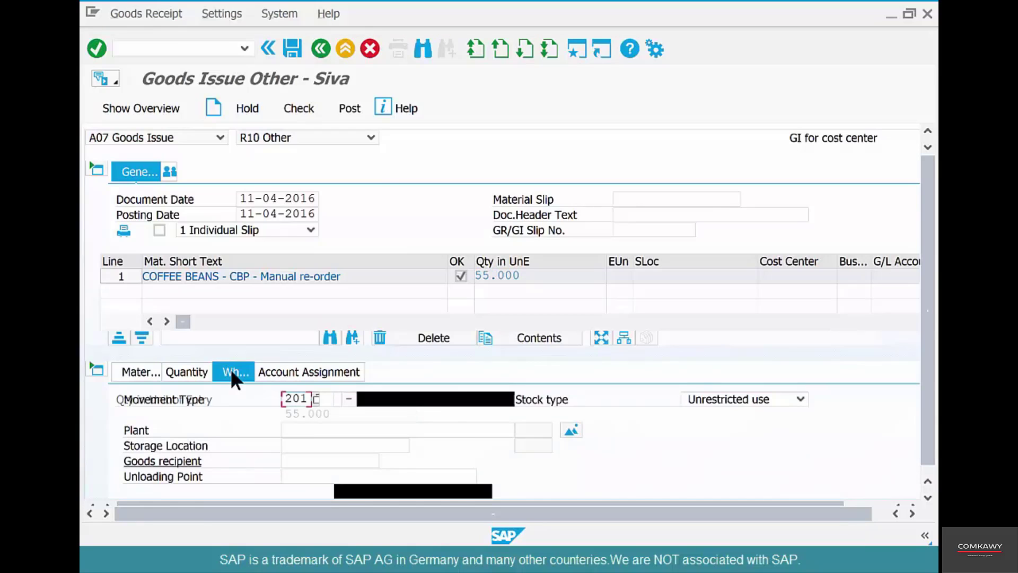
pyautogui.click(303, 435)
pyautogui.write('c')
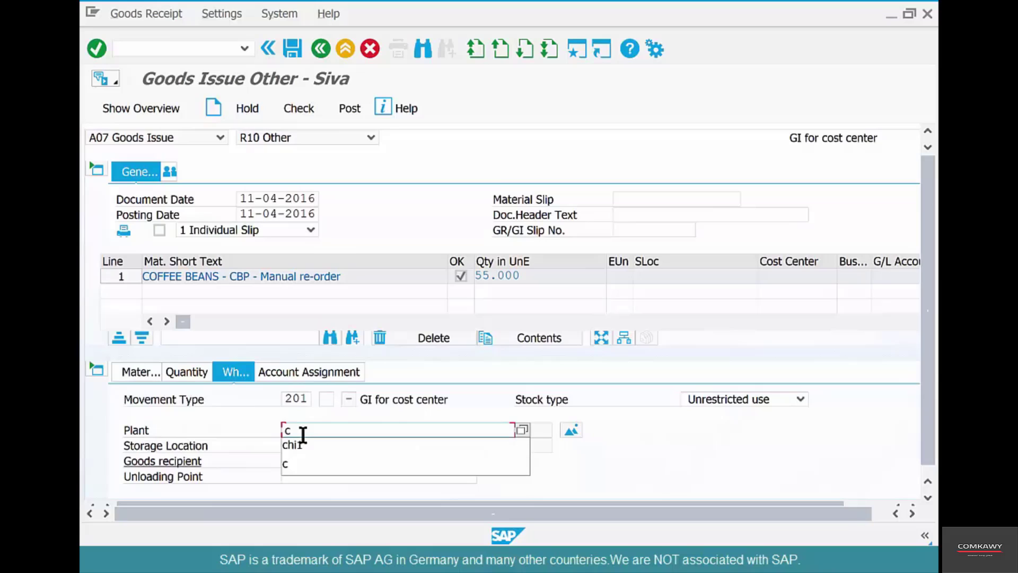
pyautogui.click(302, 436)
pyautogui.press('Tab')
pyautogui.write('c')
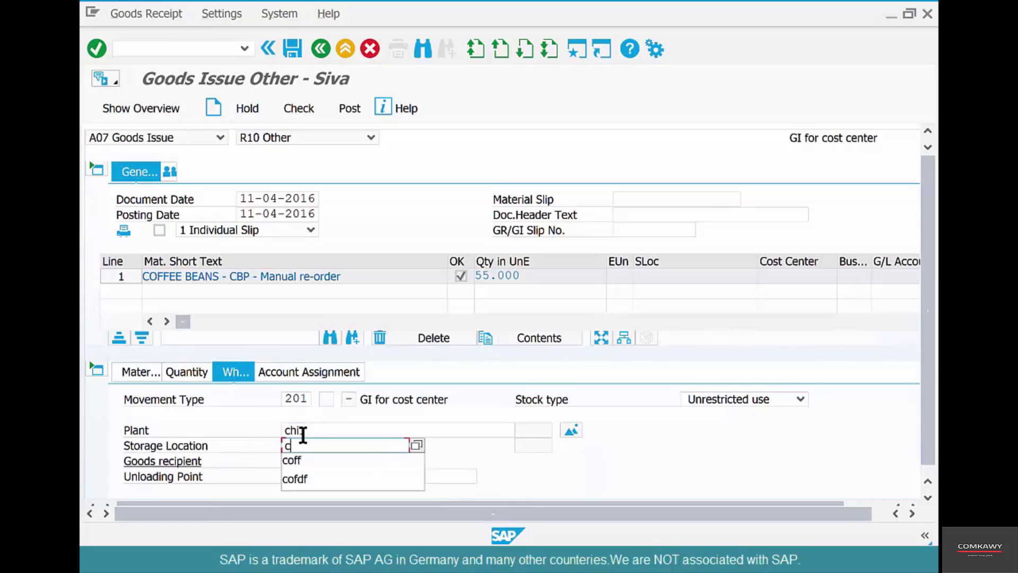
pyautogui.click(300, 460)
pyautogui.press('Return')
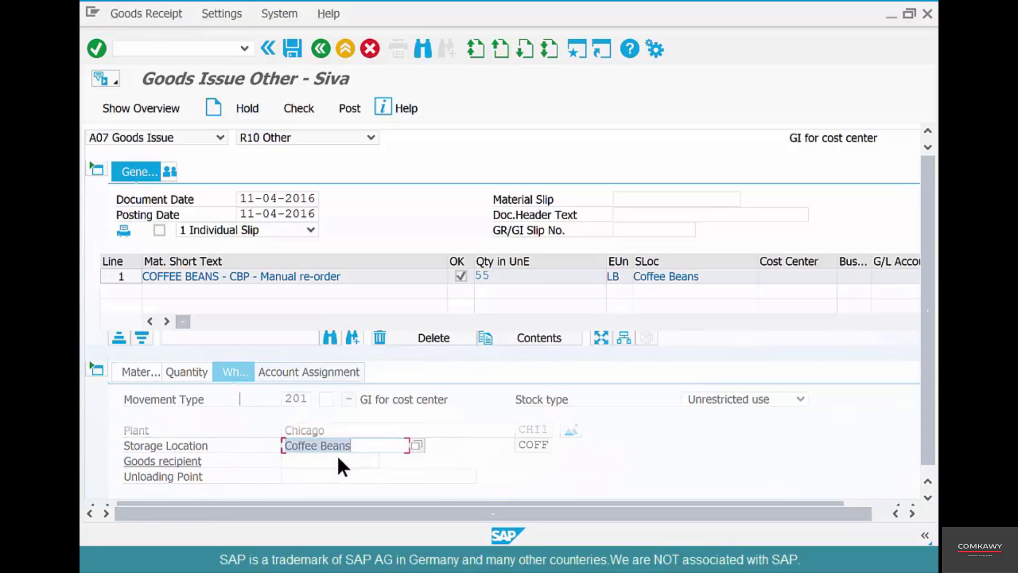
# - Assign cost center ADMIN-01, check the document, and enter a new-session MD21 command
pyautogui.click(265, 429)
pyautogui.write('ad')
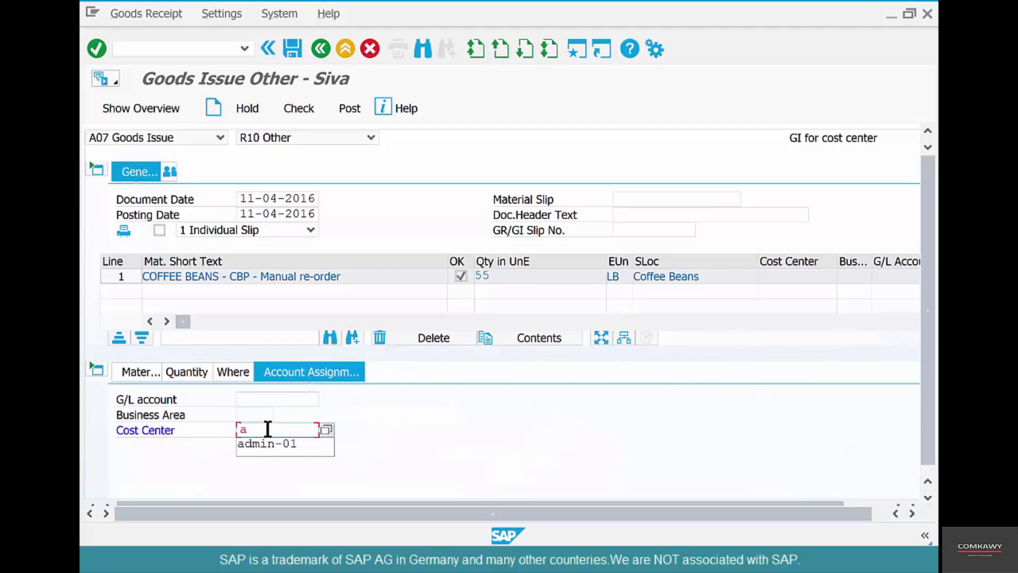
pyautogui.click(267, 444)
pyautogui.press('Return')
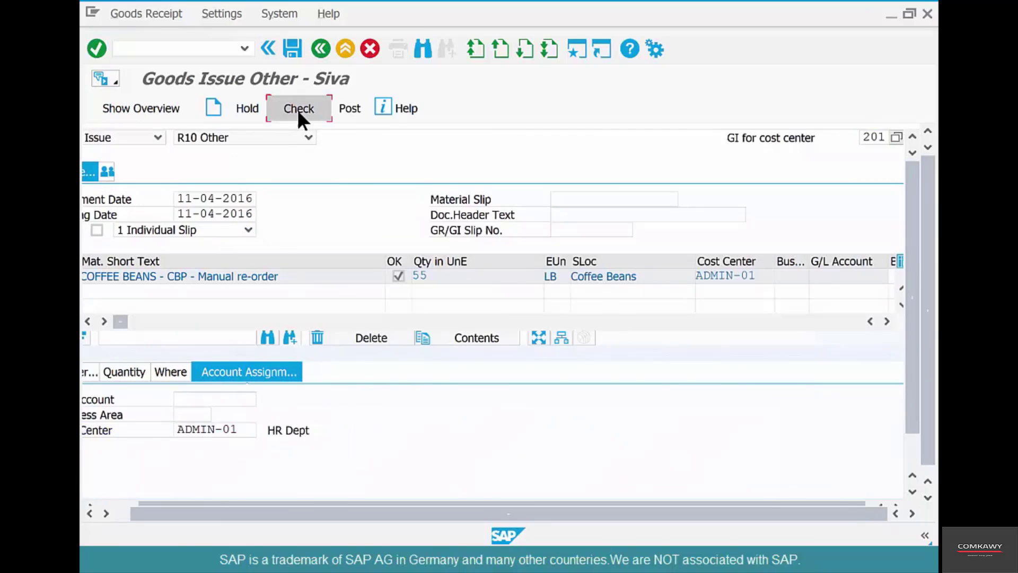
pyautogui.click(298, 109)
pyautogui.click(196, 51)
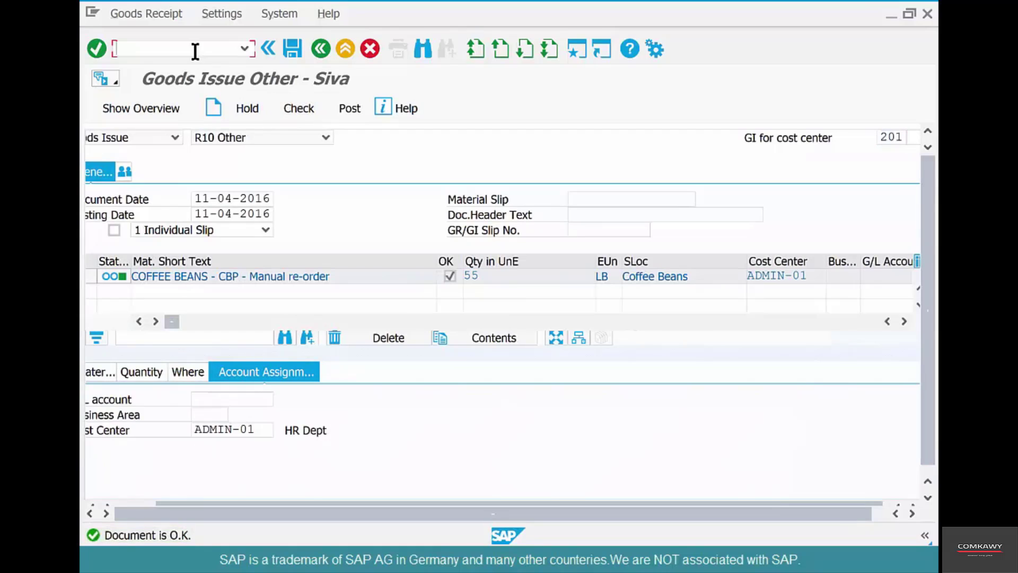
pyautogui.write('/o')
pyautogui.write('m')
pyautogui.write('b1a')
# - Check COFFEEBEANS-11's MD21 net change flags, post the 55 LB goods issue, and refresh the entries
pyautogui.press('Return')
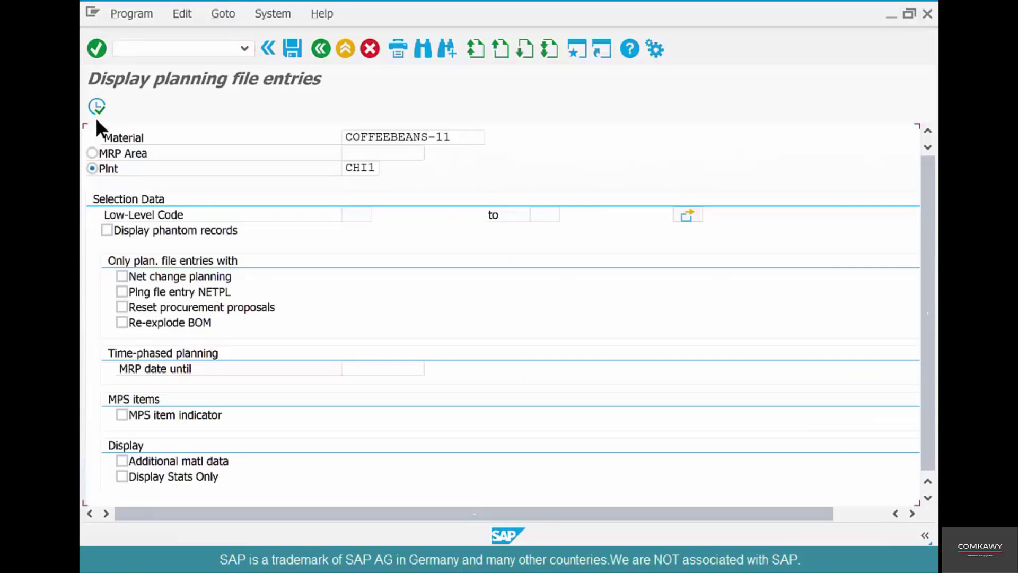
pyautogui.click(96, 107)
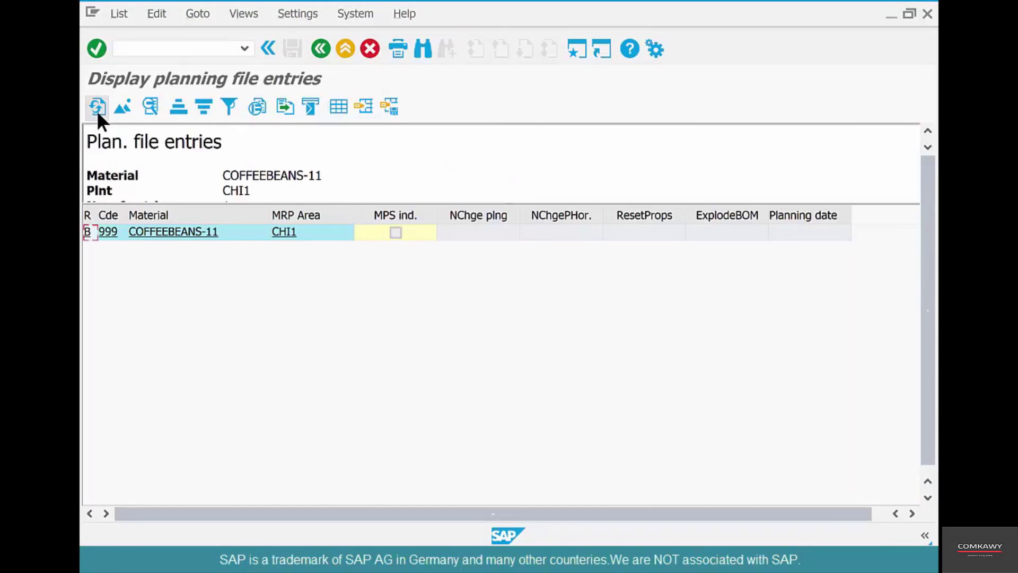
pyautogui.click(508, 233)
pyautogui.click(549, 232)
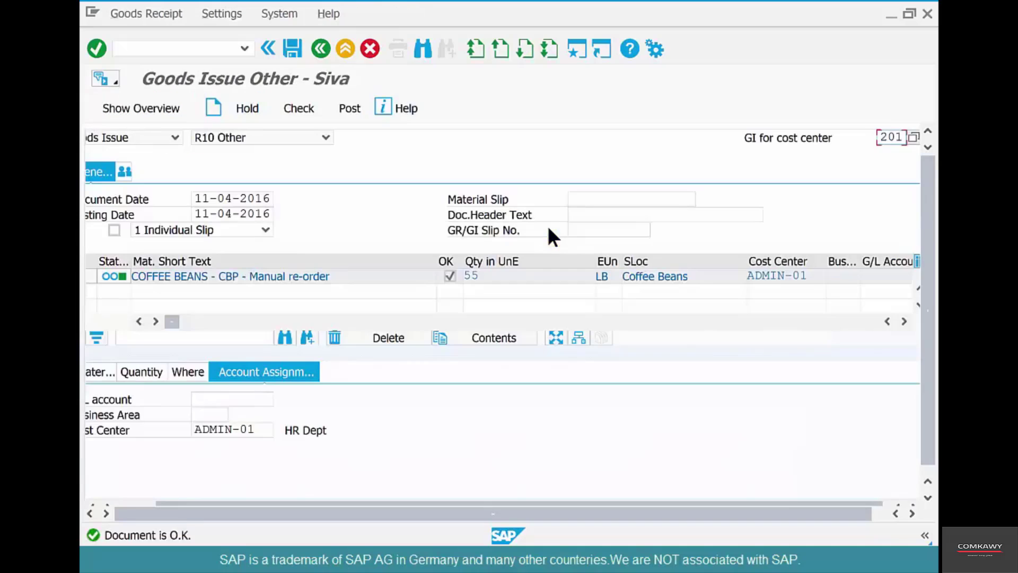
pyautogui.click(291, 49)
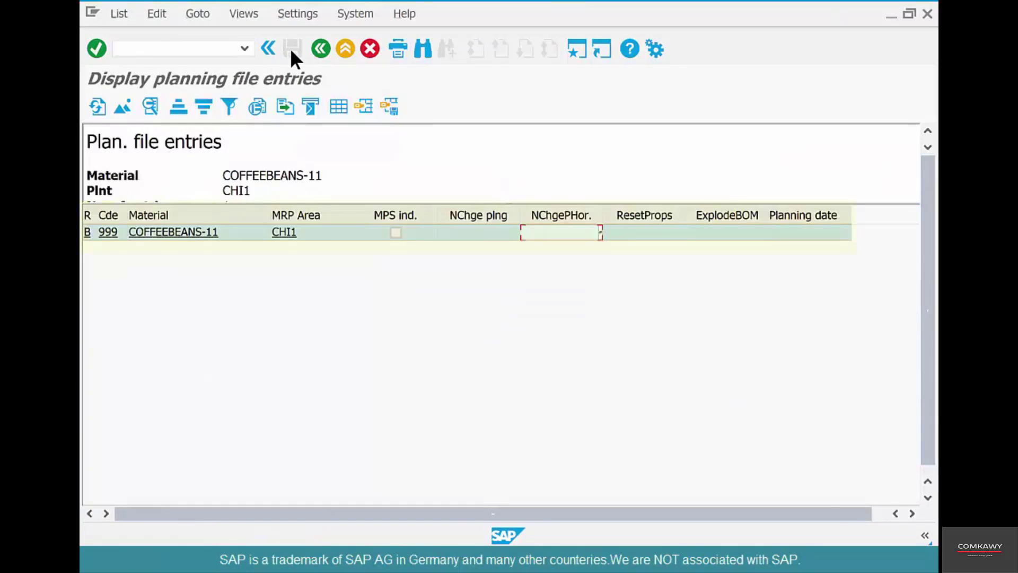
pyautogui.click(97, 102)
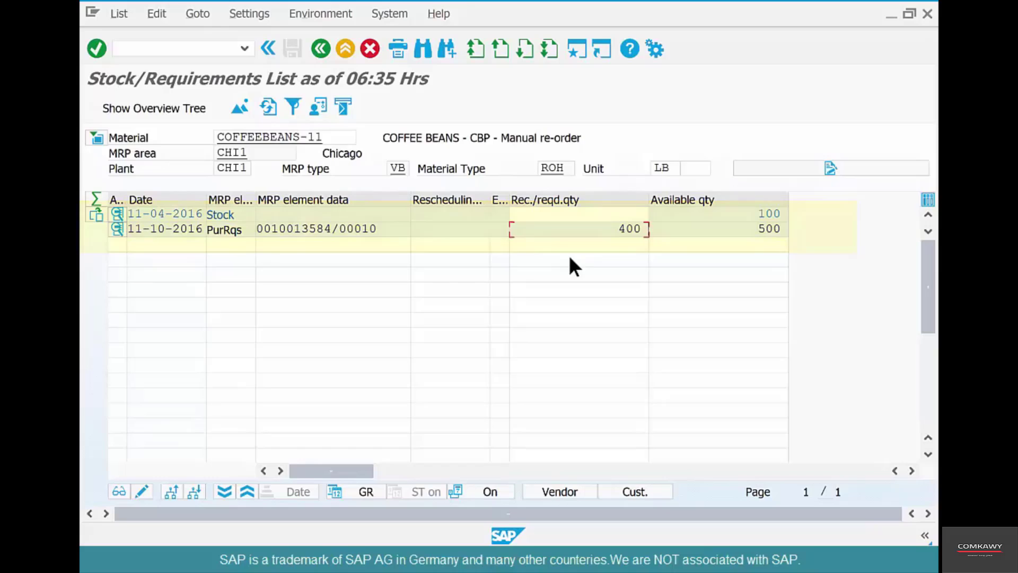
# - Note the 400 LB requisition, then rerun MD03 MRP for COFFEEBEANS-11 at CHI1
pyautogui.moveTo(599, 234); pyautogui.dragTo(668, 235)
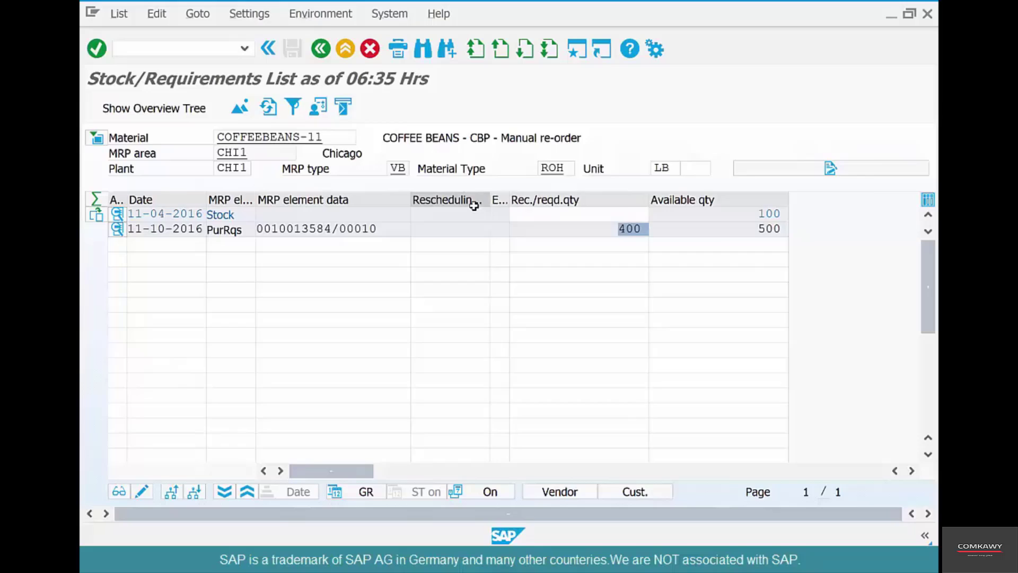
pyautogui.hotkey('alt', 'Tab')
pyautogui.hotkey('alt', 'Tab')
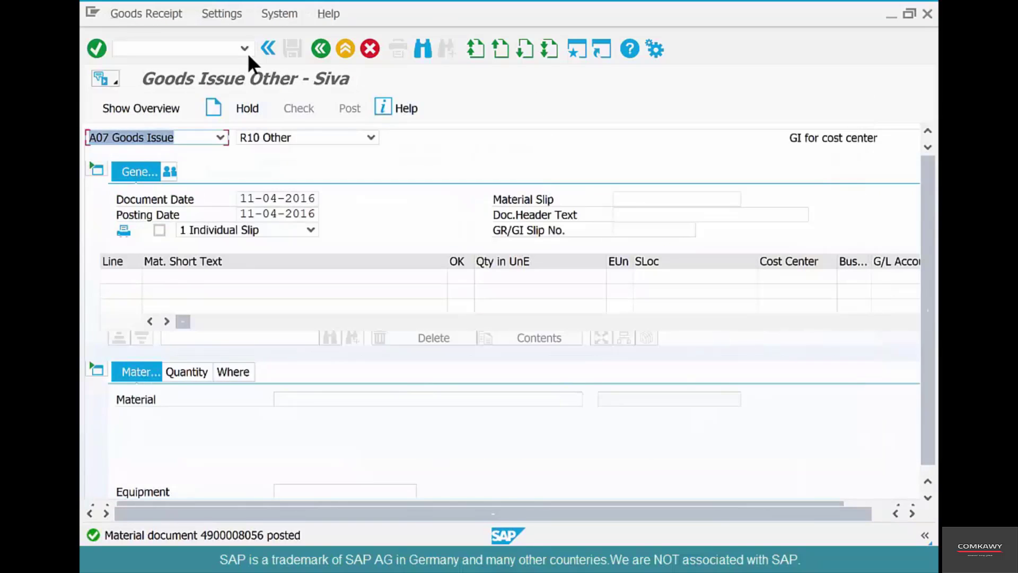
pyautogui.click(321, 49)
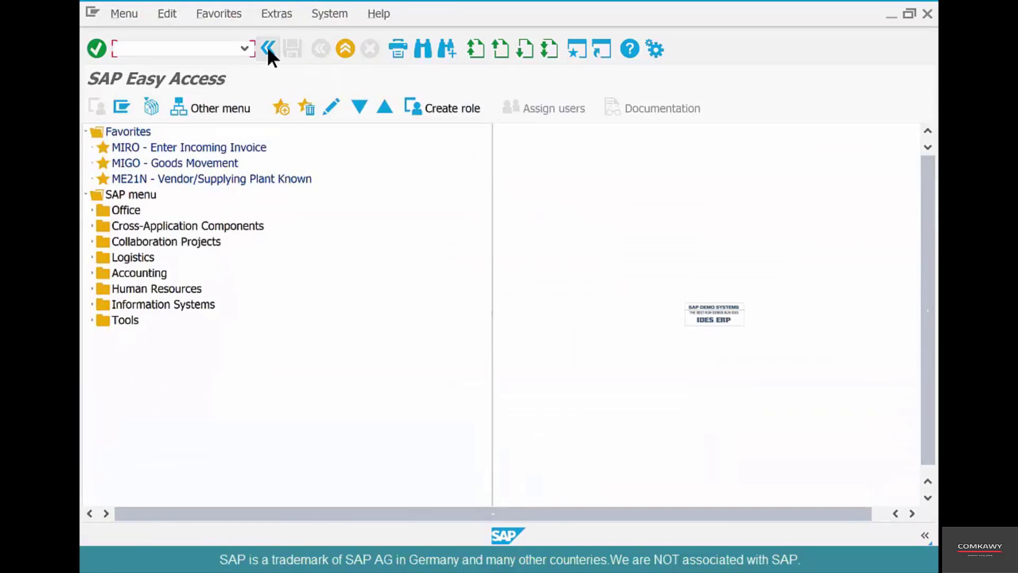
pyautogui.write('d03')
pyautogui.press('Return')
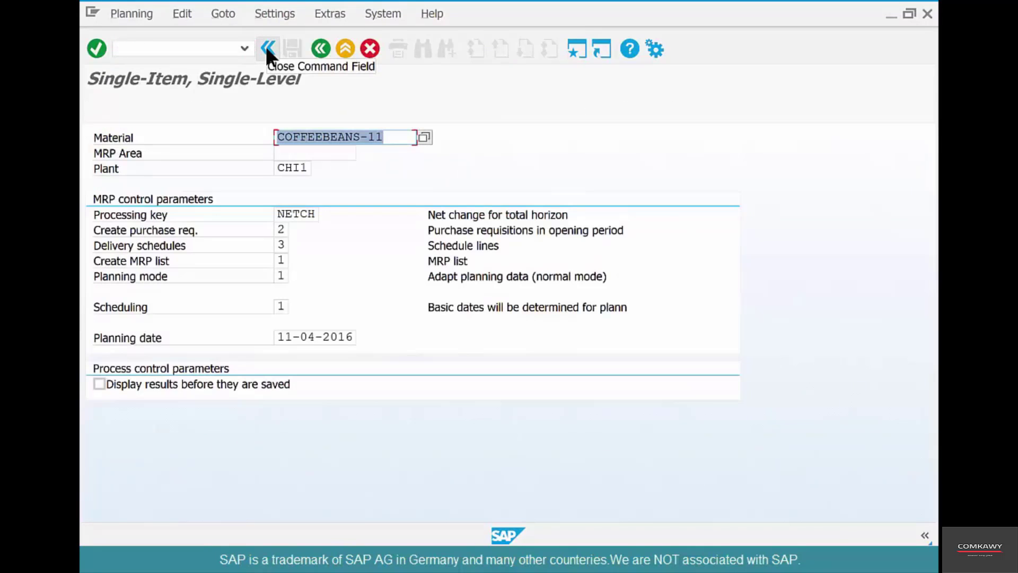
pyautogui.press('Return')
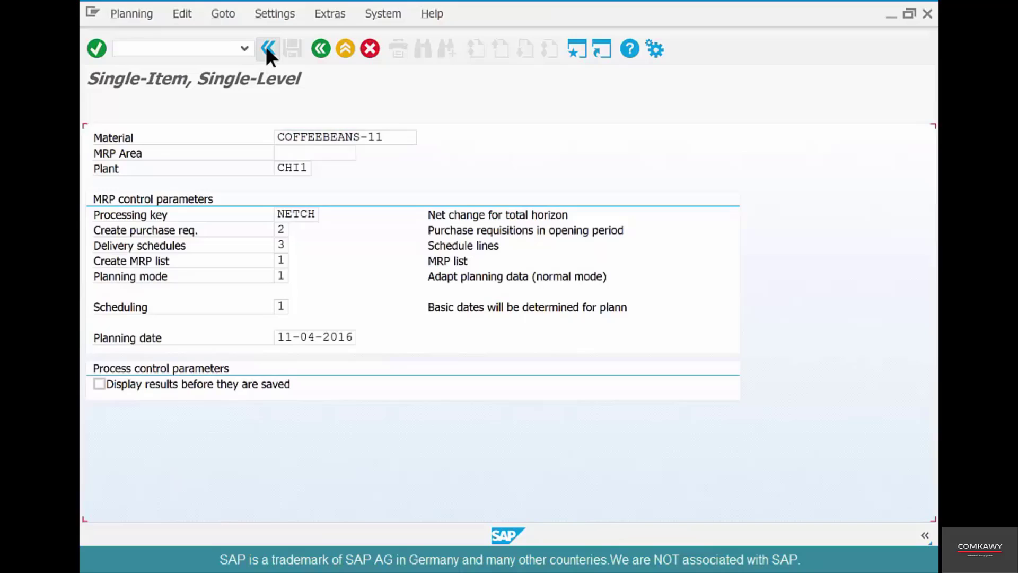
pyautogui.press('Return')
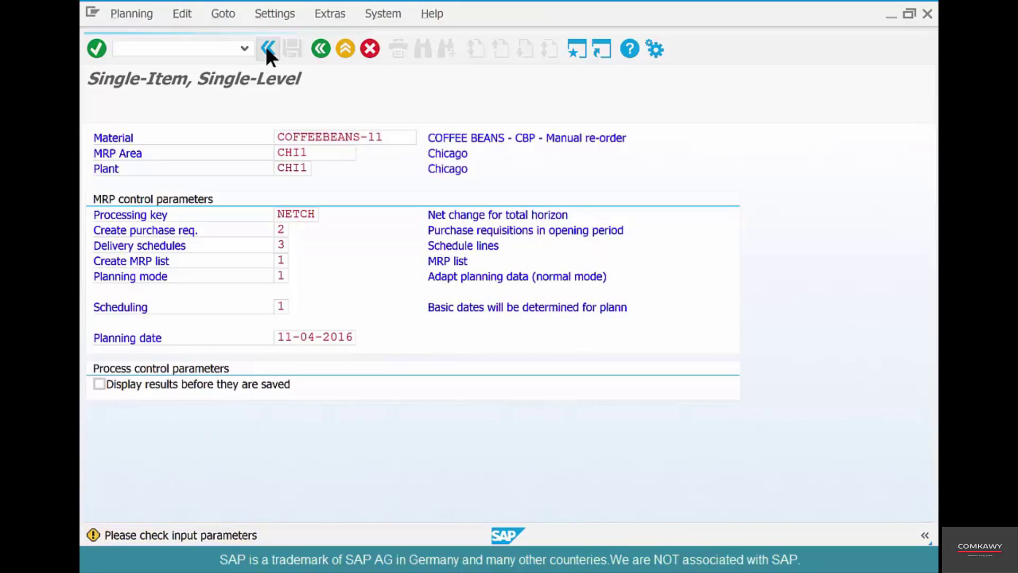
# - Refresh MD04 to show the requisition now at 455 LB, then move to the whiteboard
pyautogui.click(323, 43)
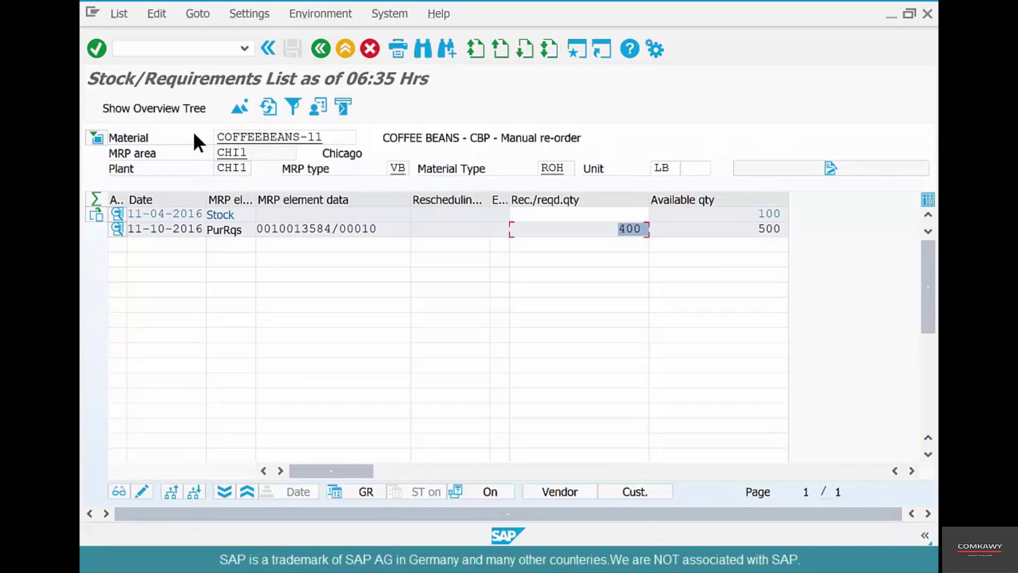
pyautogui.click(268, 109)
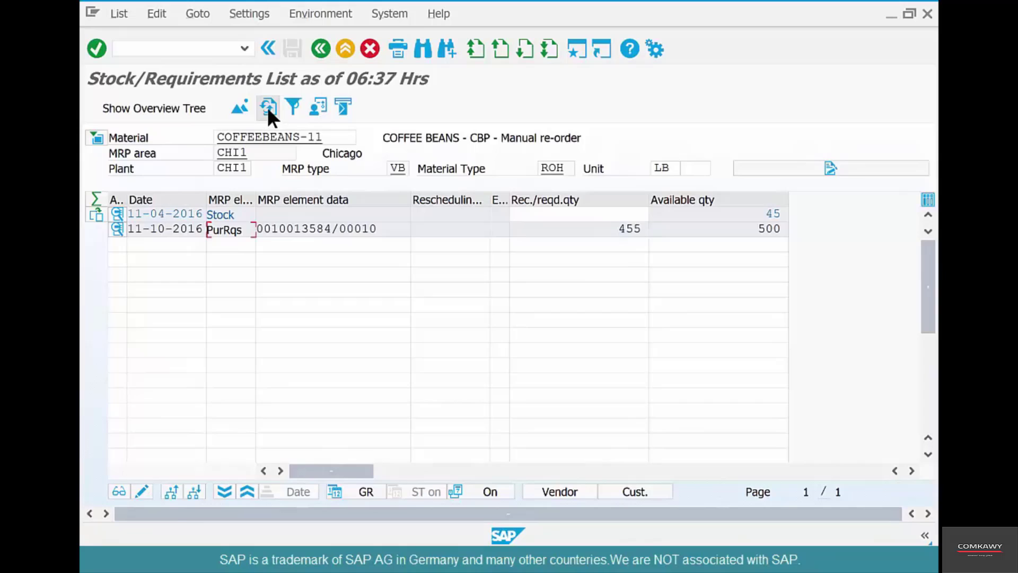
pyautogui.moveTo(609, 230); pyautogui.dragTo(645, 231)
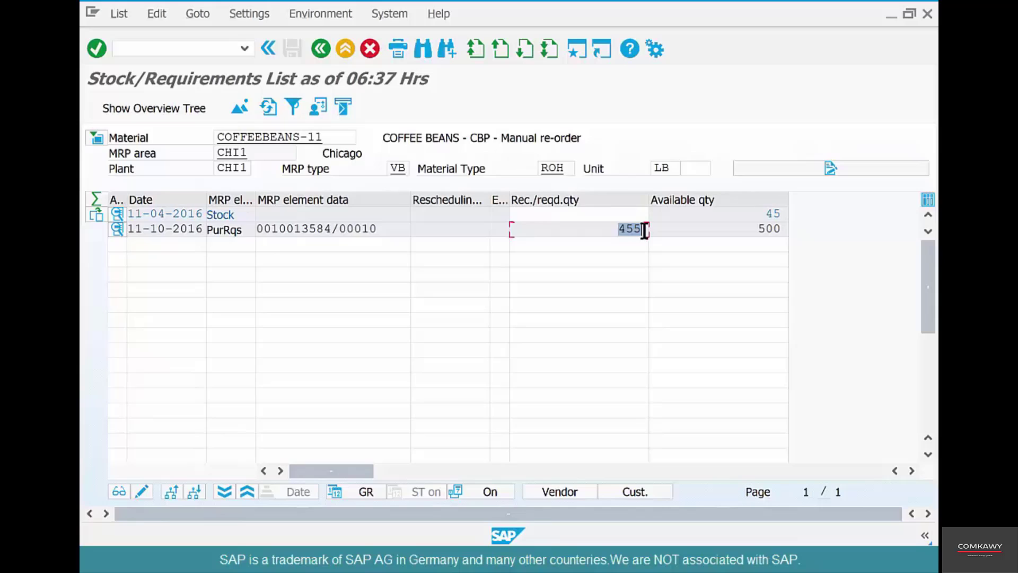
pyautogui.hotkey('alt', 'Tab')
pyautogui.hotkey('alt', 'Tab')
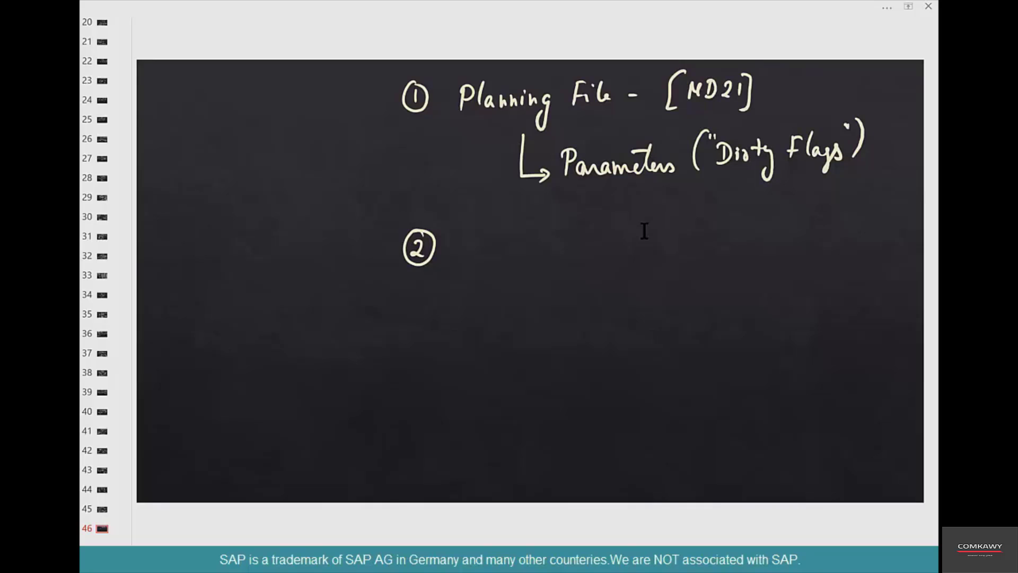
# - Write 'MRP' beside point 2 and draw the Yes arrow from Dirty Flags to the box
pyautogui.moveTo(464, 263)
pyautogui.mouseDown()
pyautogui.moveTo(483, 242)
pyautogui.moveTo(511, 234)
pyautogui.moveTo(514, 243)
pyautogui.moveTo(584, 250)
pyautogui.moveTo(675, 215)
pyautogui.moveTo(698, 177)
pyautogui.moveTo(705, 187)
pyautogui.mouseUp()
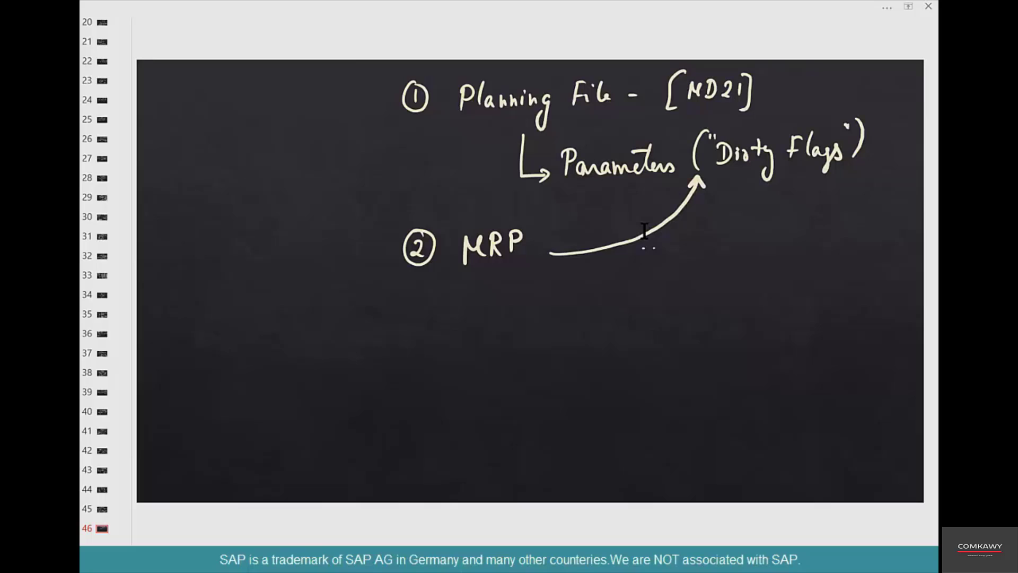
pyautogui.moveTo(719, 242); pyautogui.dragTo(721, 252)
pyautogui.moveTo(717, 183)
pyautogui.mouseDown()
pyautogui.moveTo(768, 261)
pyautogui.moveTo(774, 238)
pyautogui.moveTo(765, 262)
pyautogui.mouseUp()
pyautogui.moveTo(739, 187); pyautogui.dragTo(759, 204)
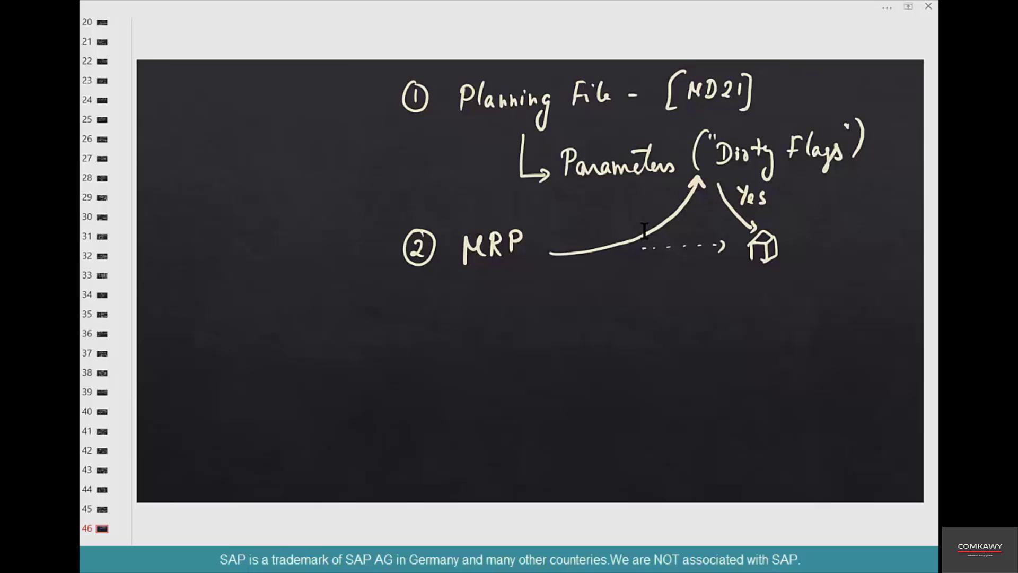
# - Draw the NO branch leading to 'Exit' and start a circled point 3
pyautogui.moveTo(720, 174); pyautogui.dragTo(851, 218)
pyautogui.moveTo(857, 200)
pyautogui.mouseDown()
pyautogui.moveTo(870, 187)
pyautogui.moveTo(873, 199)
pyautogui.mouseUp()
pyautogui.moveTo(881, 186); pyautogui.dragTo(881, 186)
pyautogui.click(843, 240)
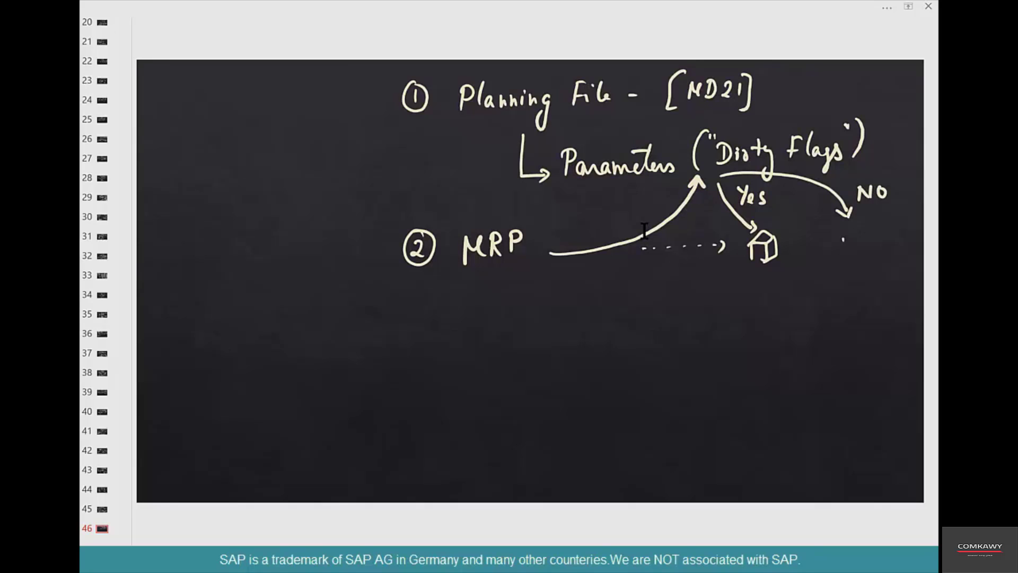
pyautogui.moveTo(843, 238)
pyautogui.mouseDown()
pyautogui.moveTo(852, 232)
pyautogui.moveTo(851, 251)
pyautogui.mouseUp()
pyautogui.moveTo(853, 240)
pyautogui.mouseDown()
pyautogui.moveTo(864, 250)
pyautogui.moveTo(854, 251)
pyautogui.mouseUp()
pyautogui.moveTo(869, 239); pyautogui.dragTo(870, 249)
pyautogui.moveTo(880, 229); pyautogui.dragTo(883, 249)
pyautogui.moveTo(403, 342)
pyautogui.mouseDown()
pyautogui.moveTo(415, 357)
pyautogui.moveTo(405, 363)
pyautogui.mouseUp()
pyautogui.moveTo(411, 334)
pyautogui.mouseDown()
pyautogui.moveTo(404, 374)
pyautogui.moveTo(420, 340)
pyautogui.mouseUp()
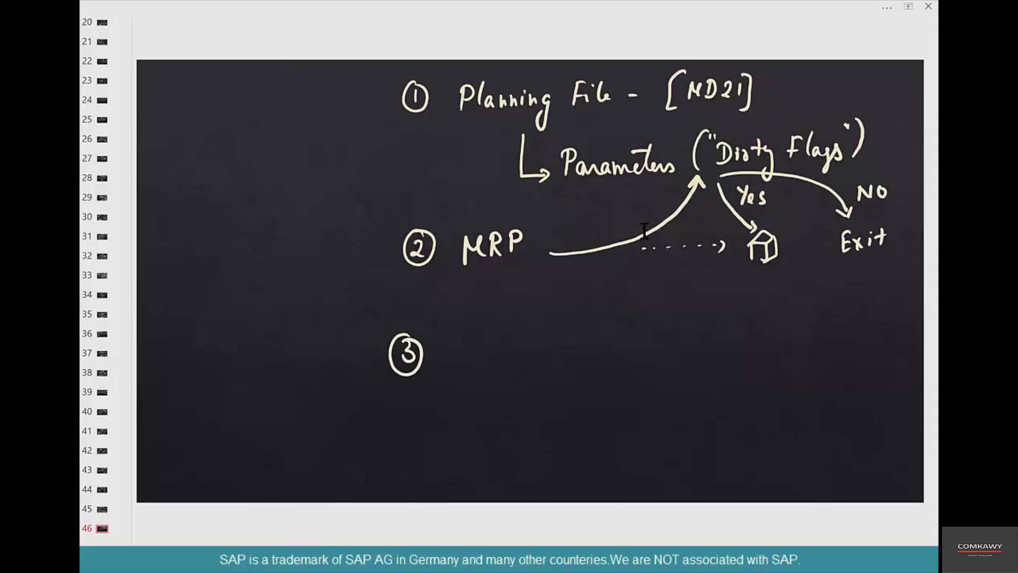